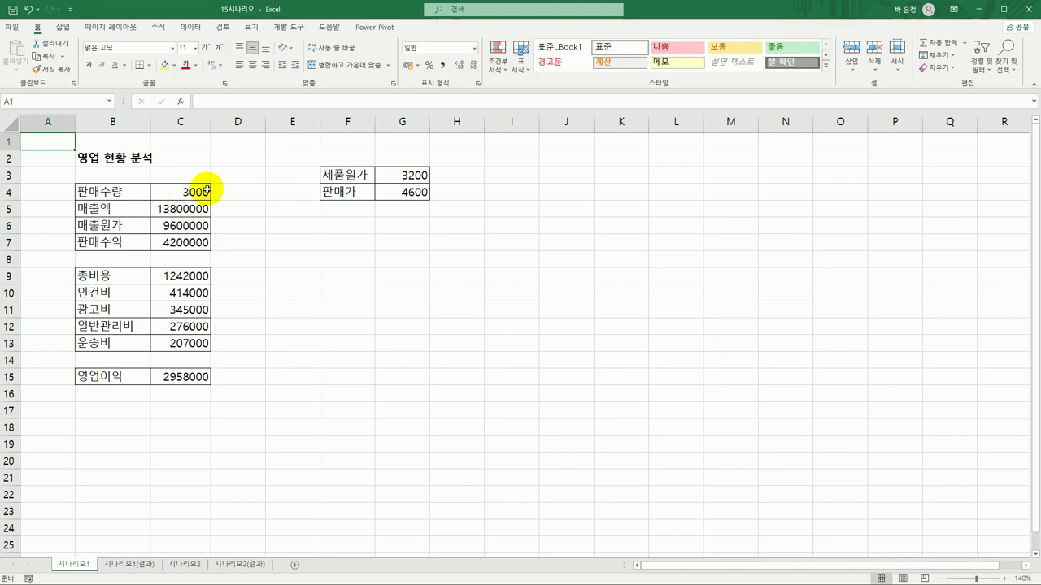
- Examine how the sales quantity in C4 feeds the formulas in C5:C7 and the operating profit in C15
{"action": "left_click", "coordinate": [207, 194]}
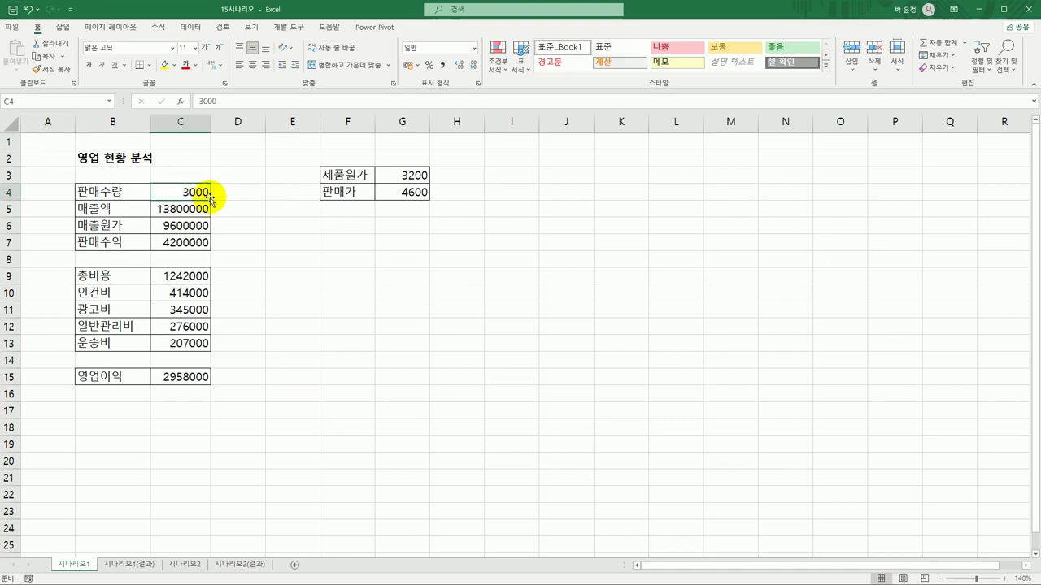
{"action": "left_click", "coordinate": [191, 379]}
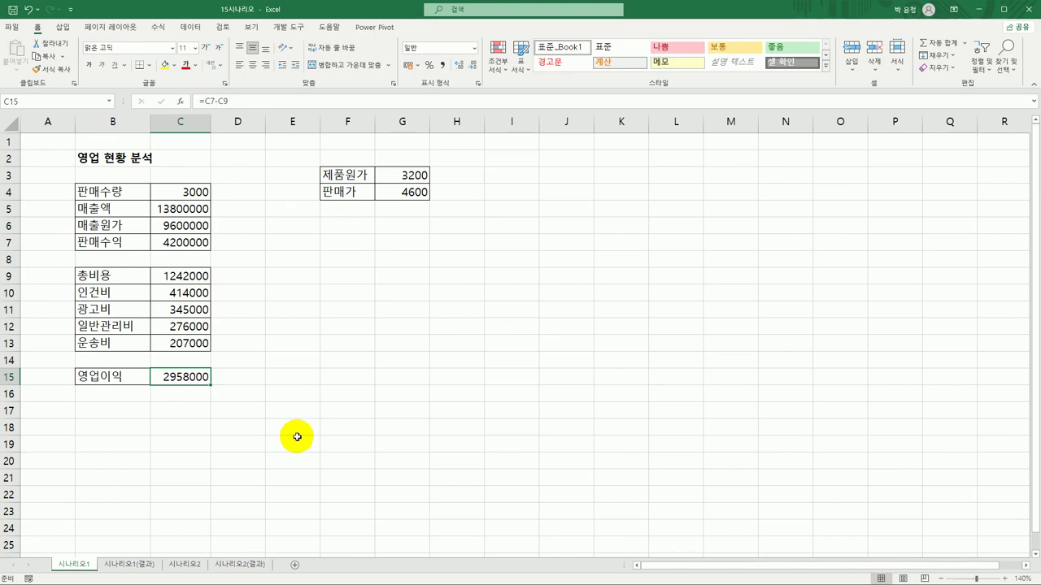
{"action": "left_click", "coordinate": [196, 192]}
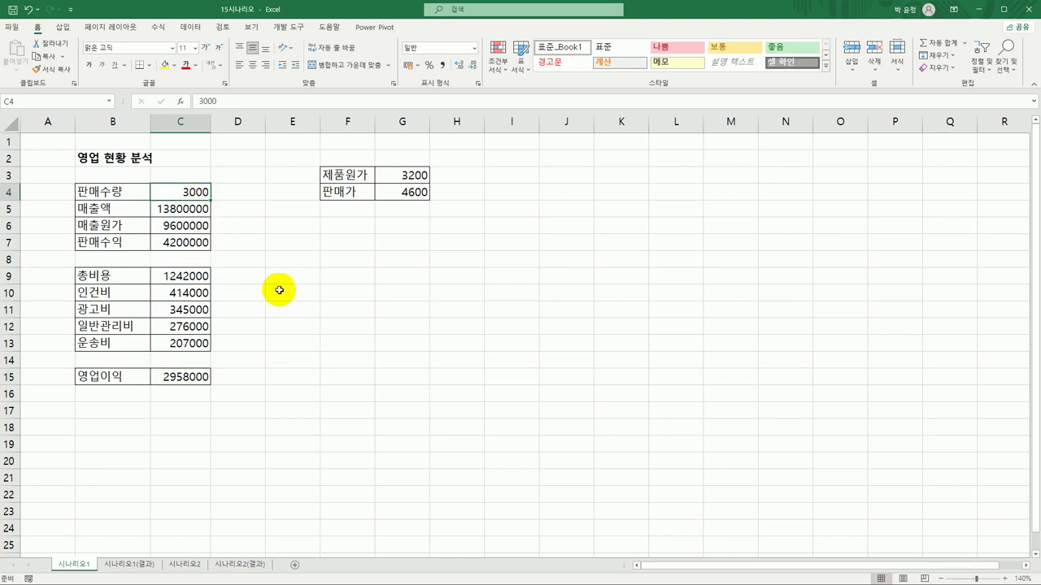
{"action": "left_click", "coordinate": [194, 378]}
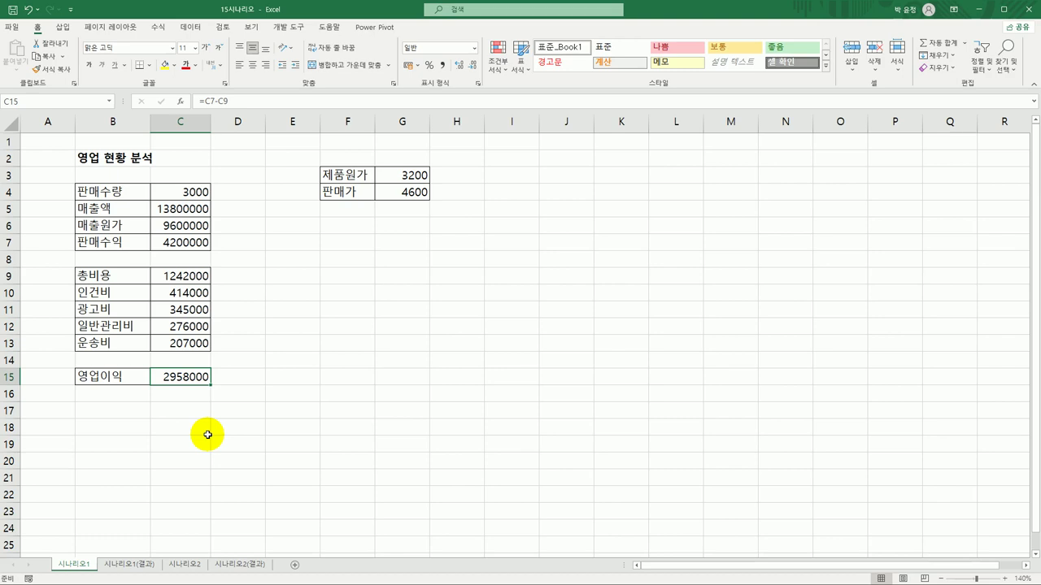
{"action": "left_click", "coordinate": [197, 208]}
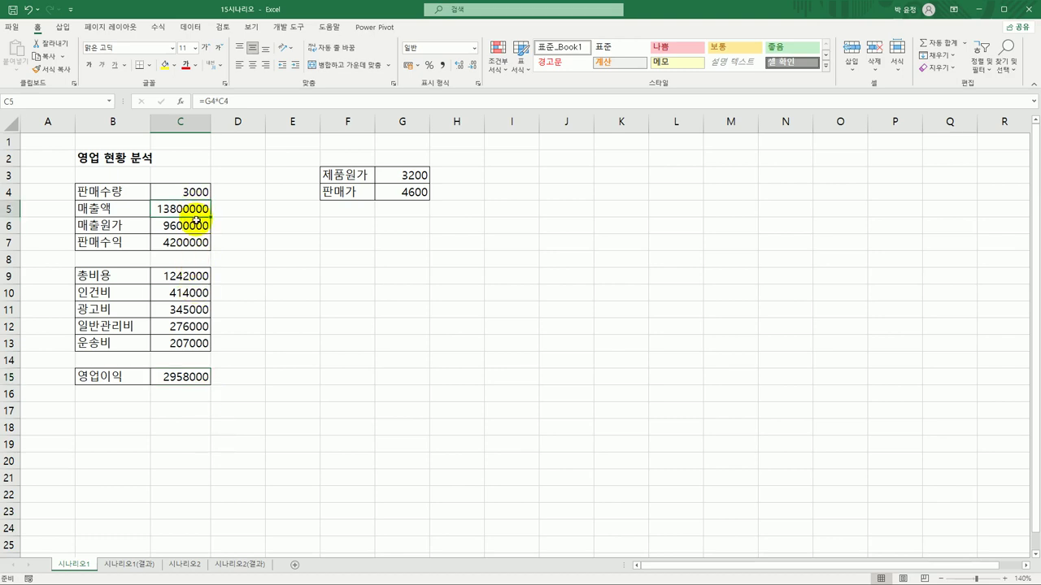
{"action": "left_click", "coordinate": [197, 225]}
{"action": "left_click", "coordinate": [191, 244]}
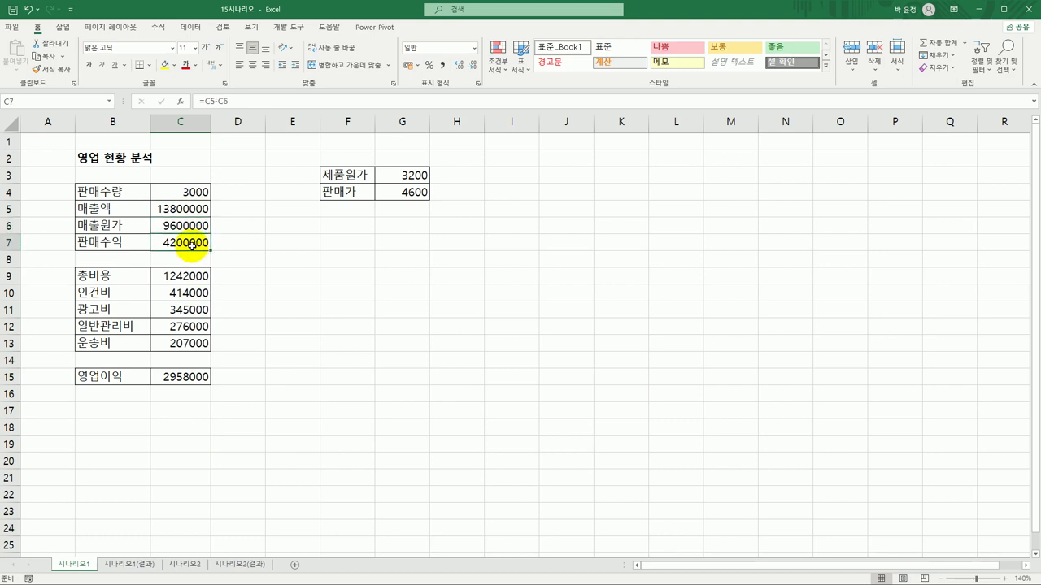
{"action": "left_click", "coordinate": [174, 379]}
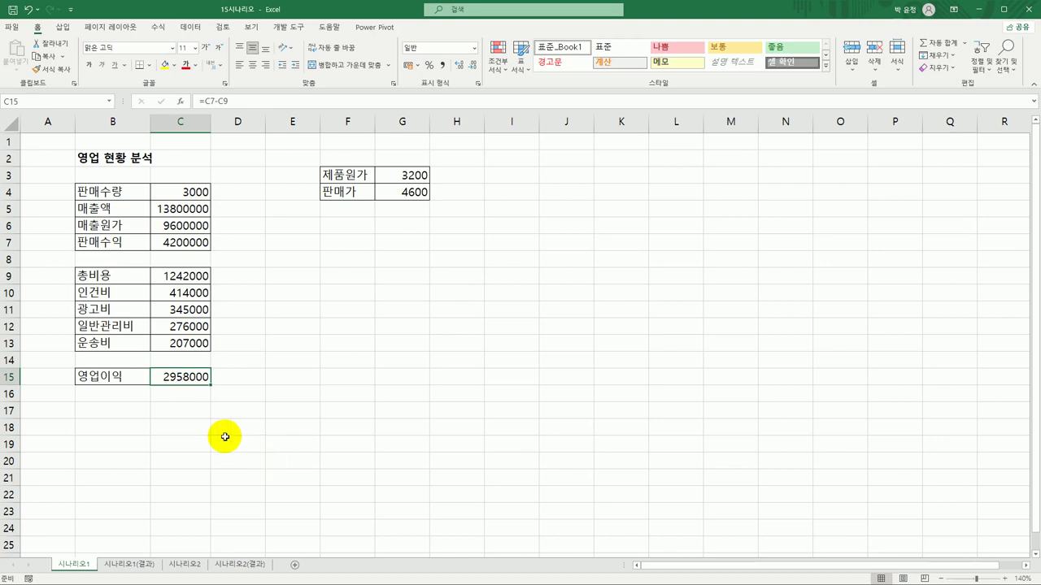
{"action": "left_click", "coordinate": [188, 191]}
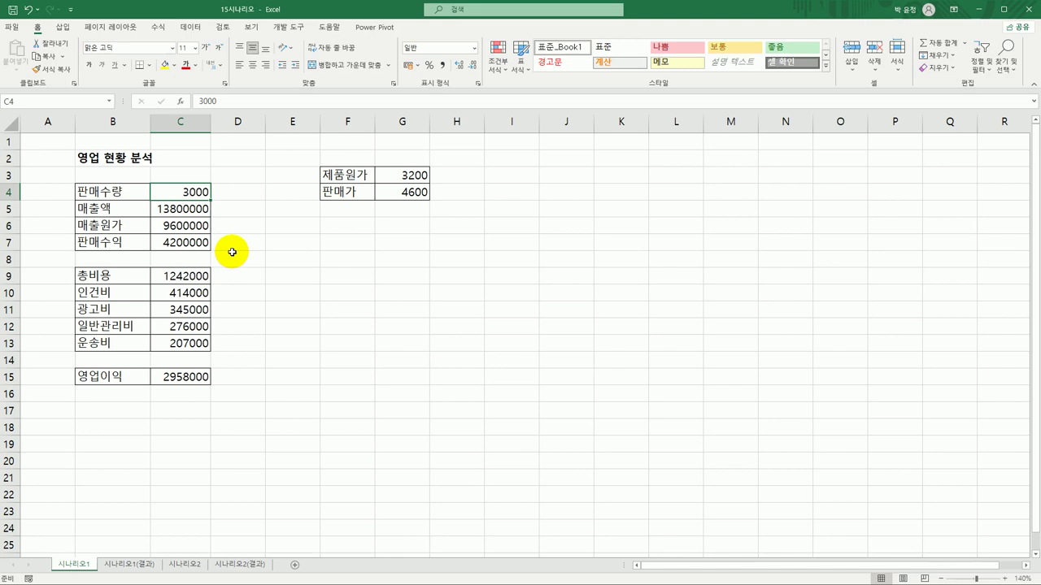
{"action": "left_click", "coordinate": [176, 379]}
{"action": "left_click", "coordinate": [190, 189]}
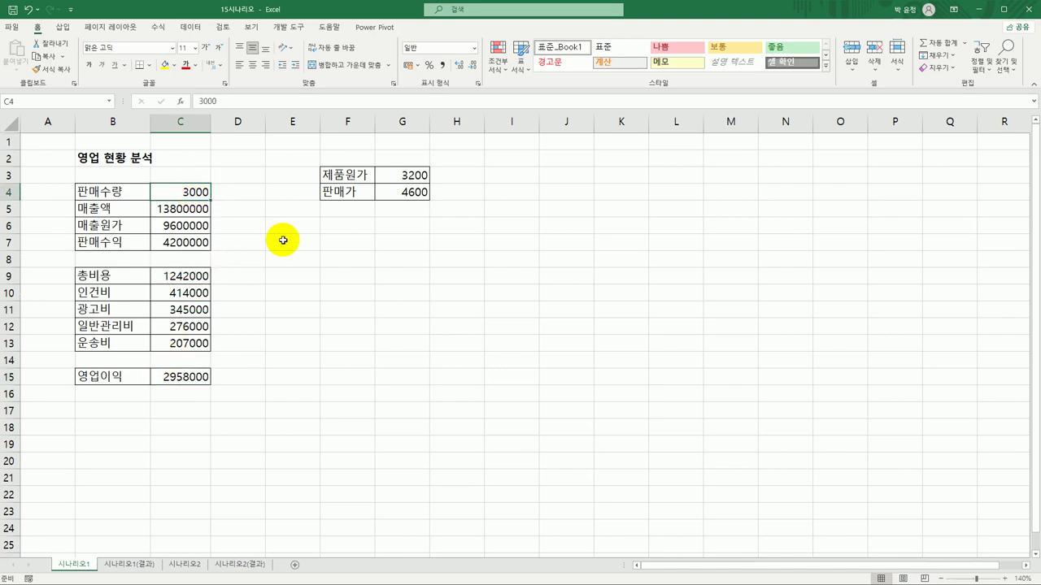
{"action": "left_click", "coordinate": [184, 375]}
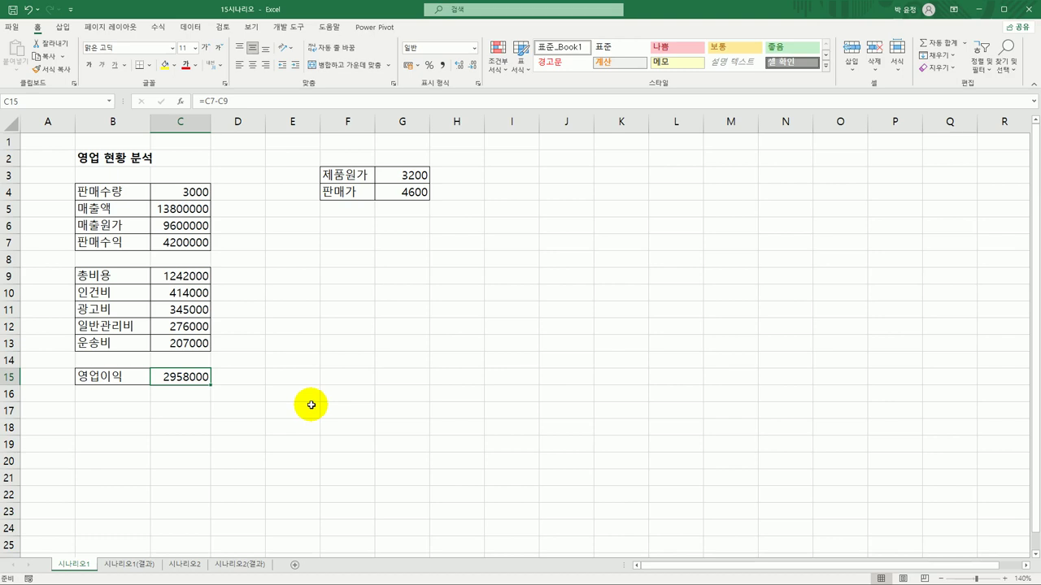
{"action": "left_click", "coordinate": [195, 192]}
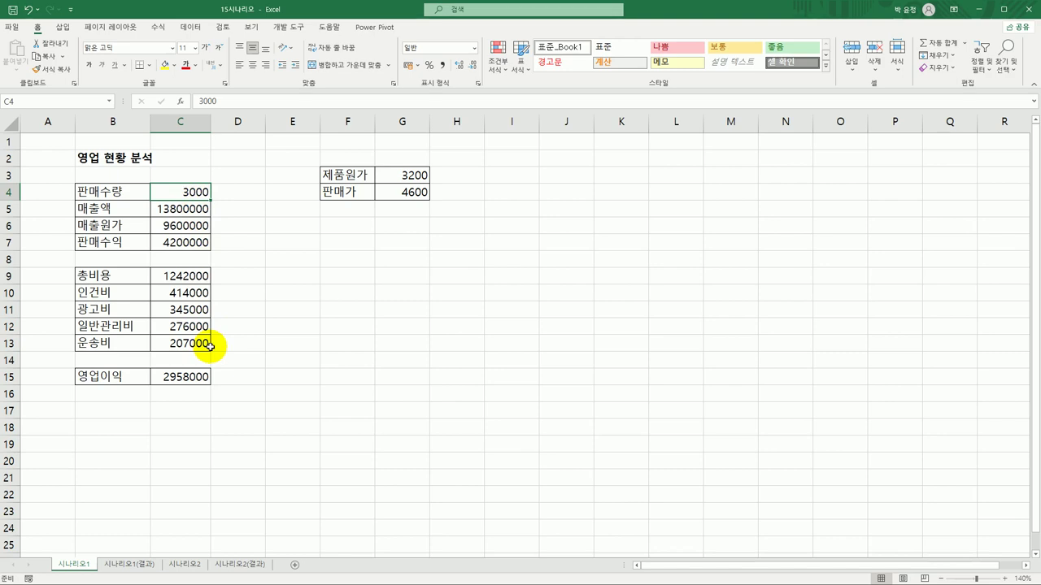
{"action": "left_click", "coordinate": [128, 194]}
{"action": "left_click", "coordinate": [172, 195]}
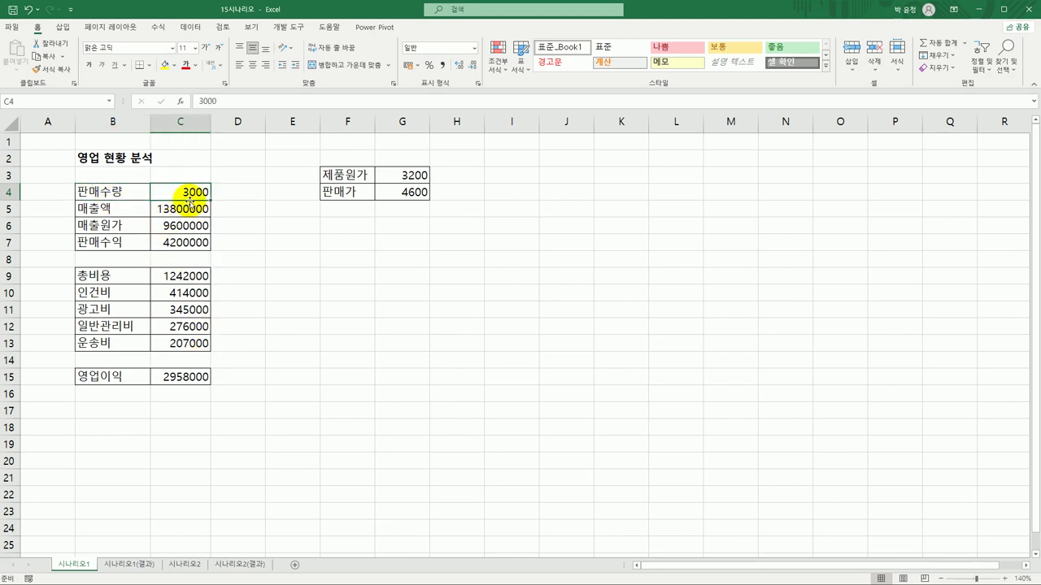
{"action": "left_click", "coordinate": [182, 379]}
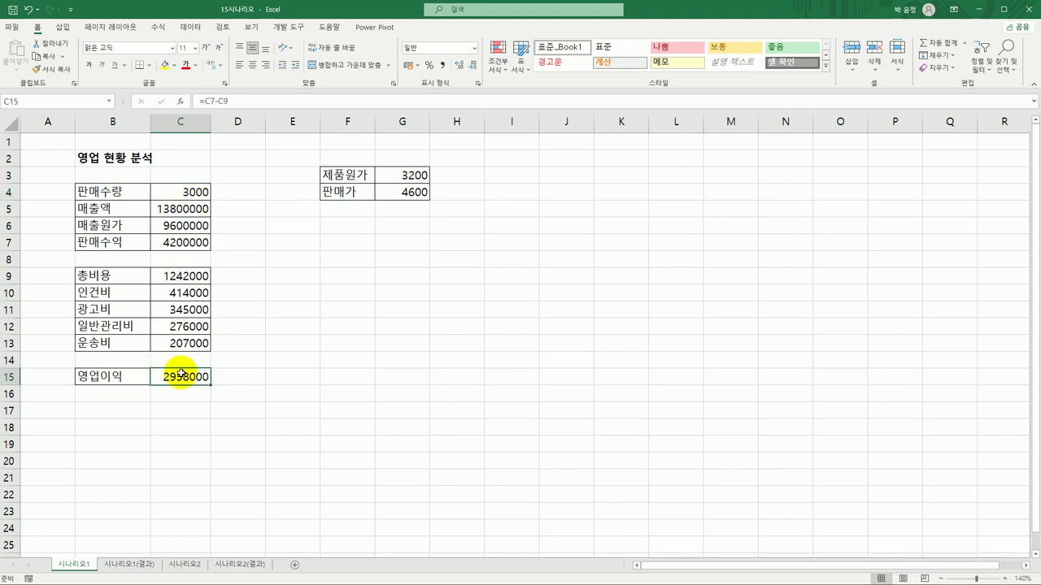
{"action": "left_click", "coordinate": [202, 193]}
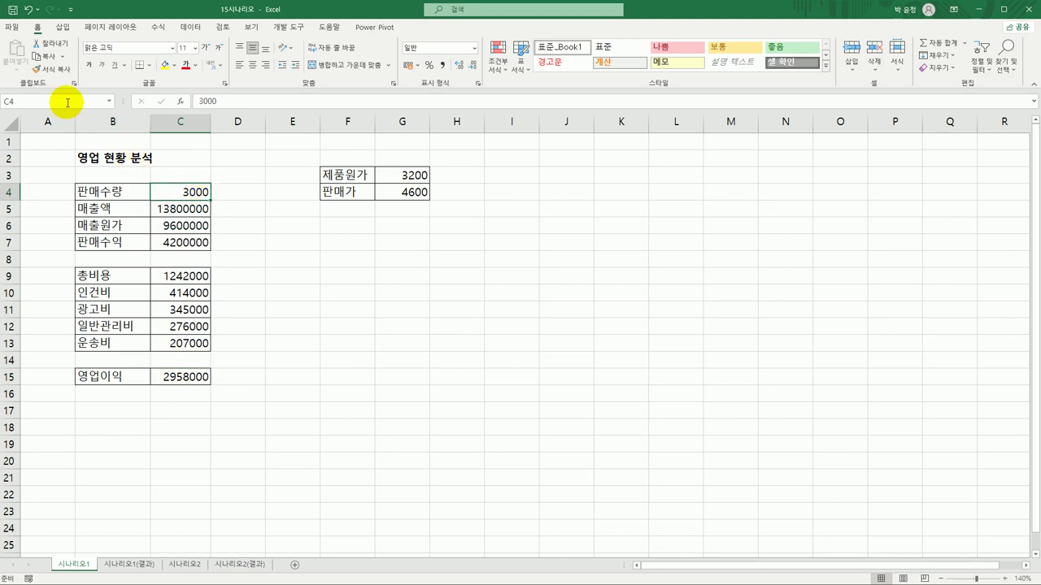
{"action": "left_click", "coordinate": [174, 378]}
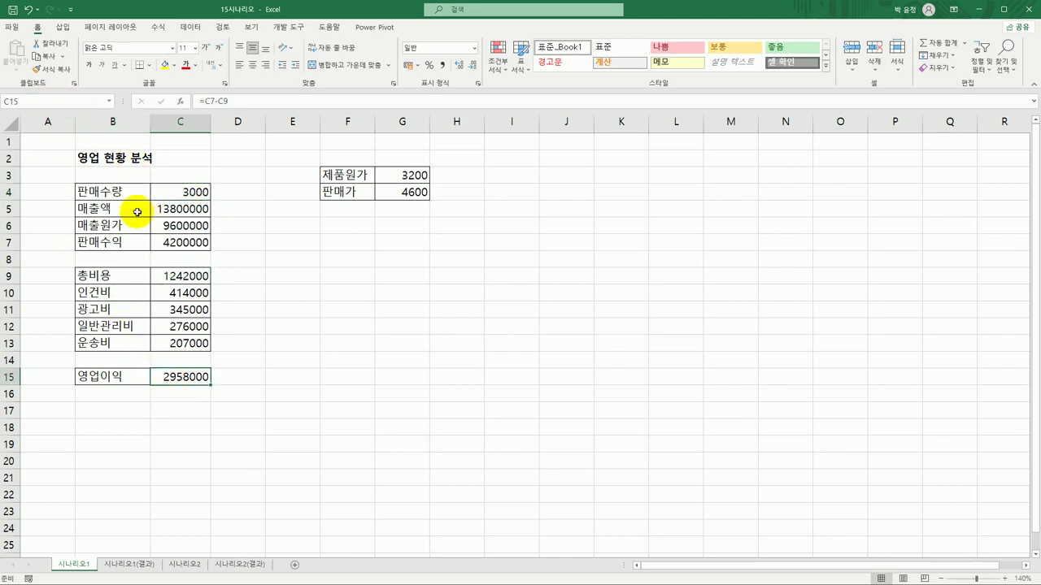
{"action": "left_click", "coordinate": [156, 192]}
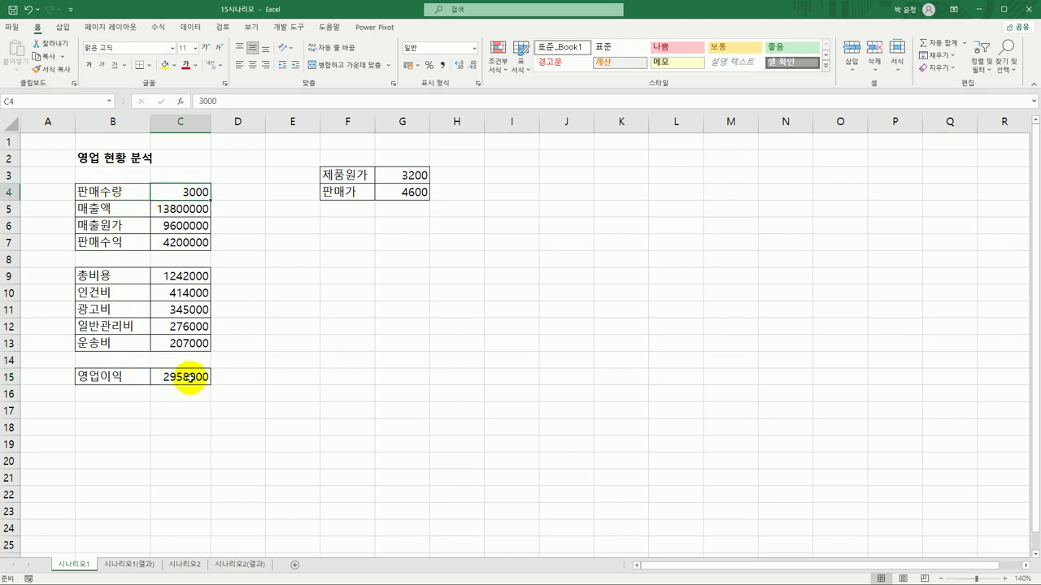
- Create names for C4 and C15 from the left-column labels 판매수량 and 영업이익, and check both named cells
{"action": "left_click_drag", "start_coordinate": [130, 194], "coordinate": [177, 195]}
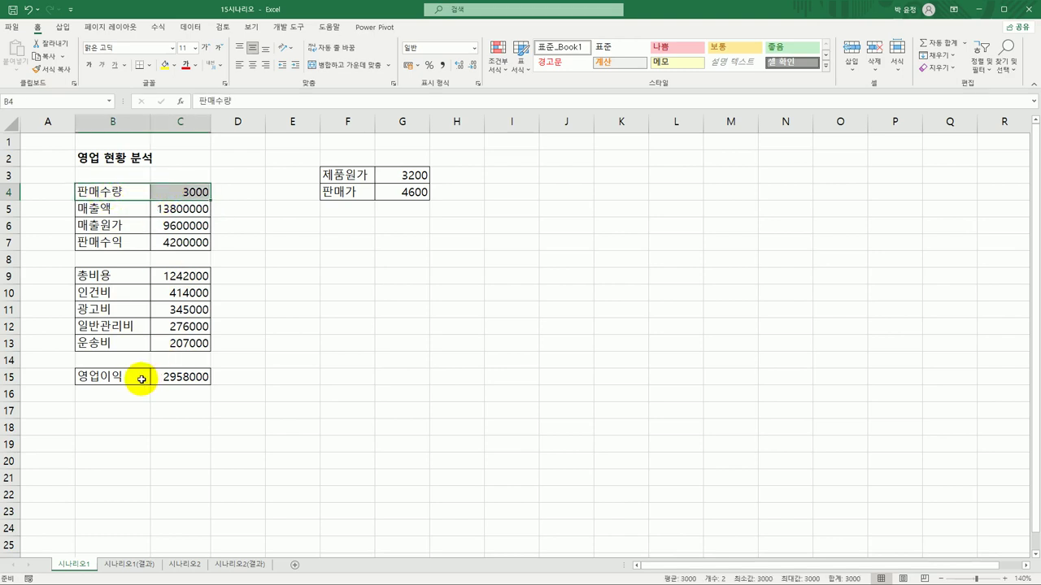
{"action": "left_click_drag", "start_coordinate": [144, 381], "coordinate": [169, 378]}
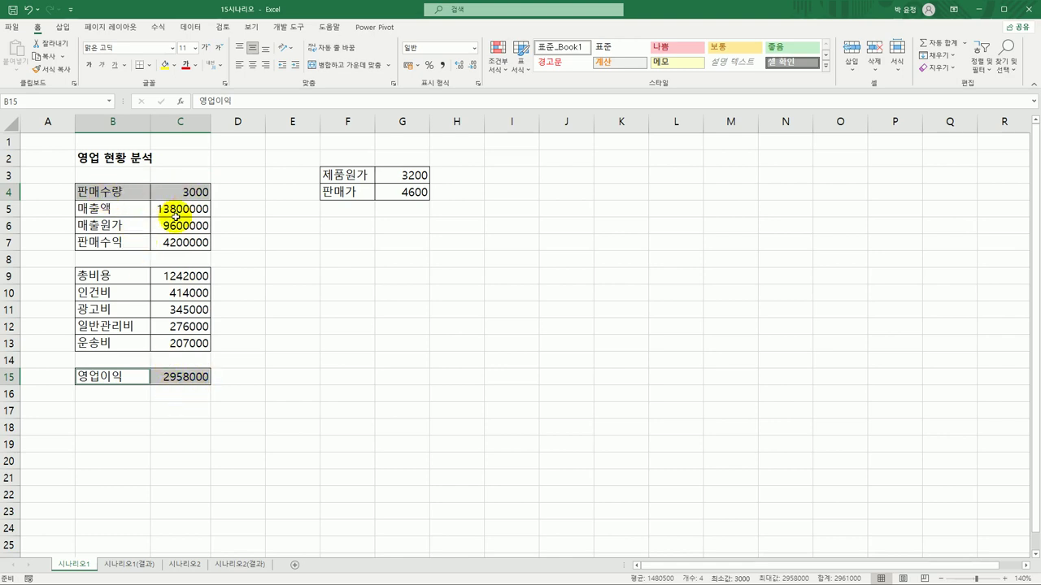
{"action": "left_click", "coordinate": [154, 27]}
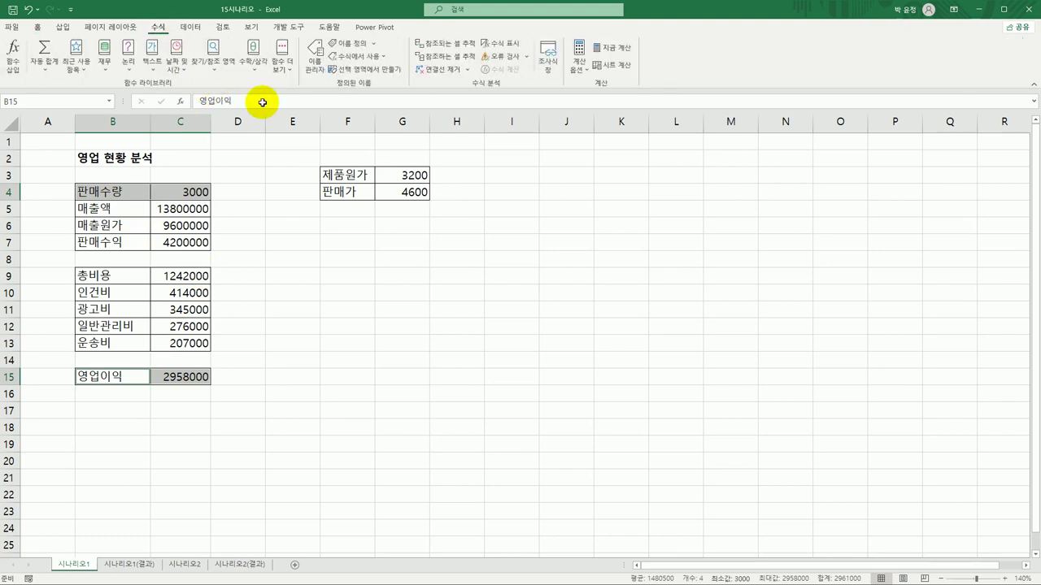
{"action": "left_click", "coordinate": [374, 76]}
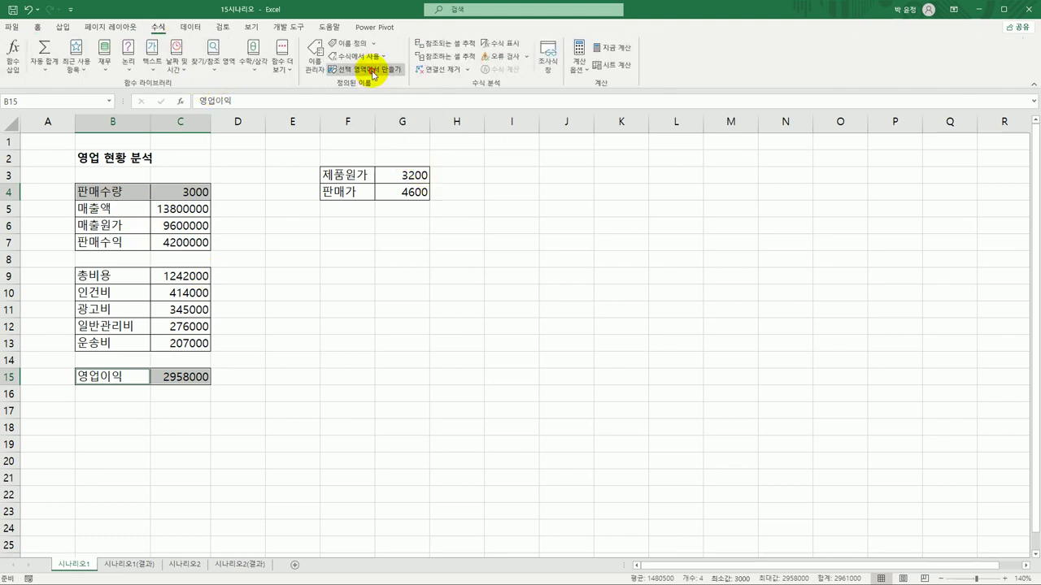
{"action": "left_click_drag", "start_coordinate": [561, 230], "coordinate": [318, 225]}
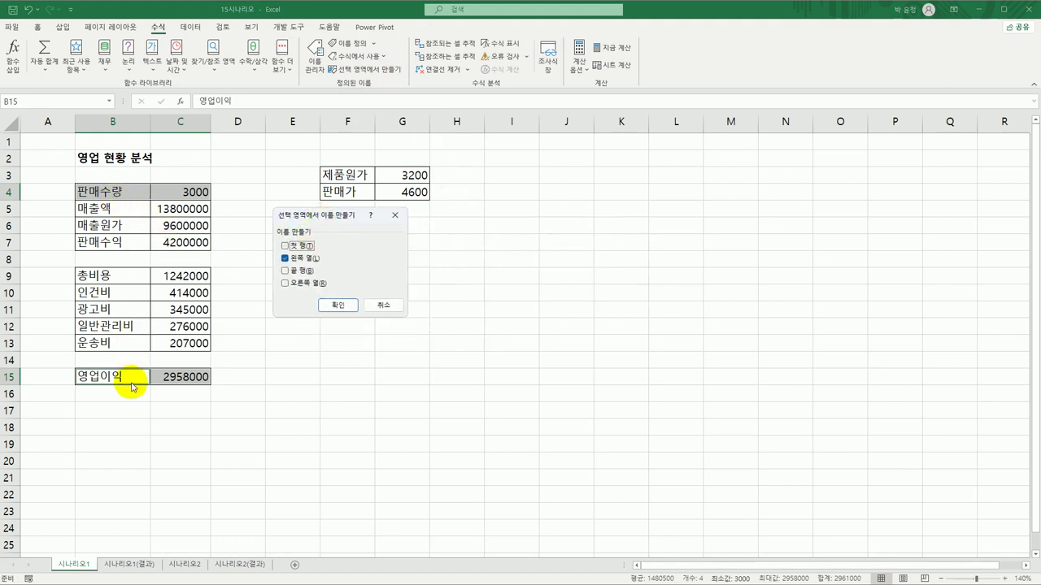
{"action": "left_click", "coordinate": [339, 306]}
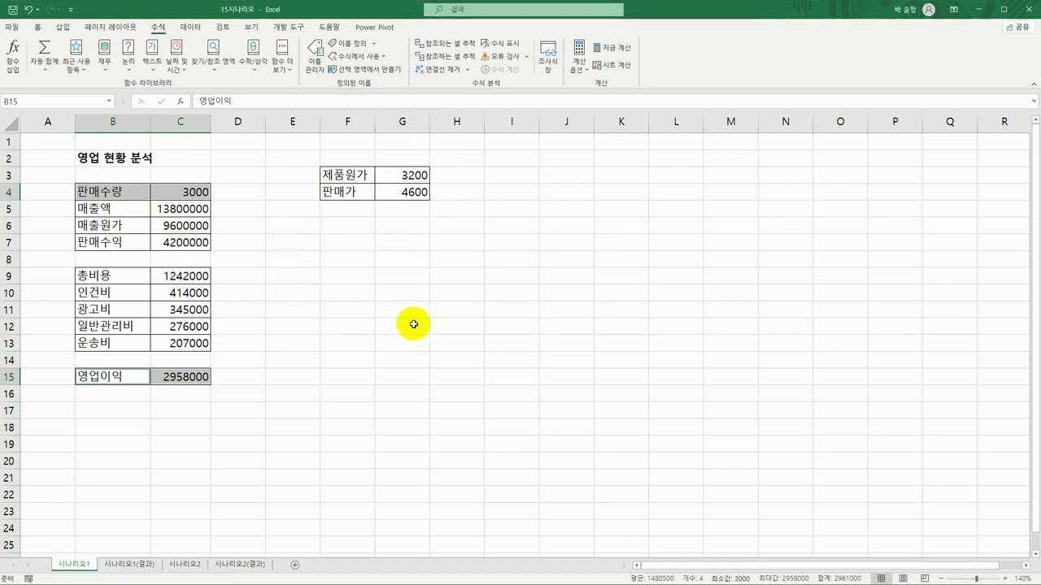
{"action": "left_click", "coordinate": [203, 192]}
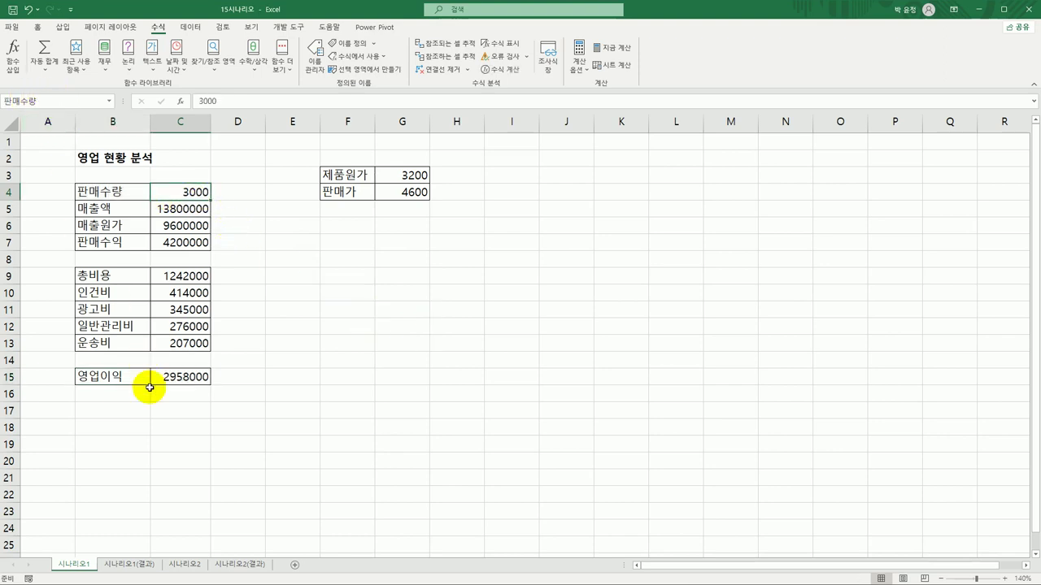
{"action": "left_click", "coordinate": [185, 377]}
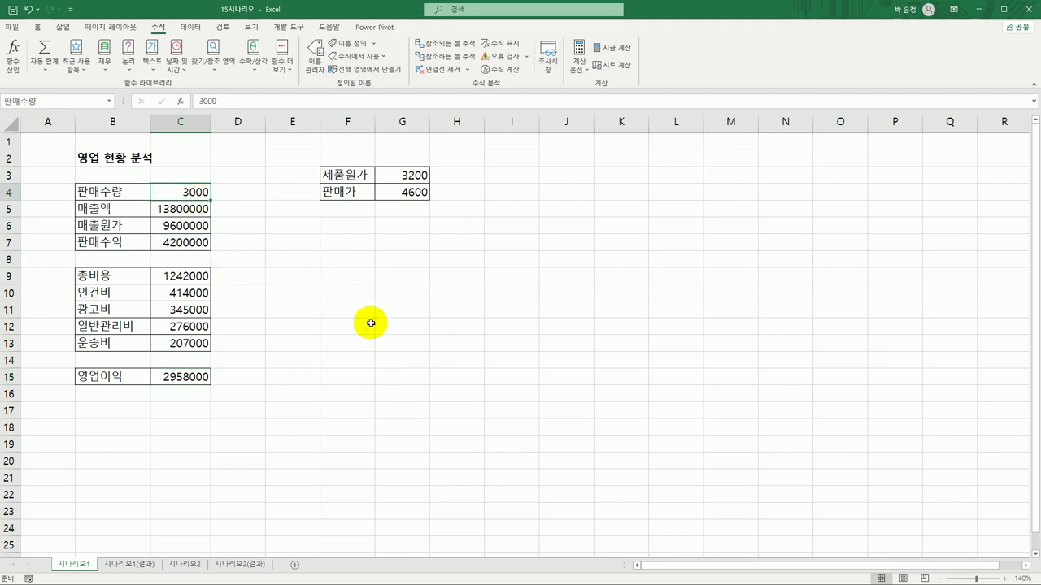
- Start a new scenario in the Scenario Manager, clear its description and name it 판매수량 증가
{"action": "left_click", "coordinate": [448, 290]}
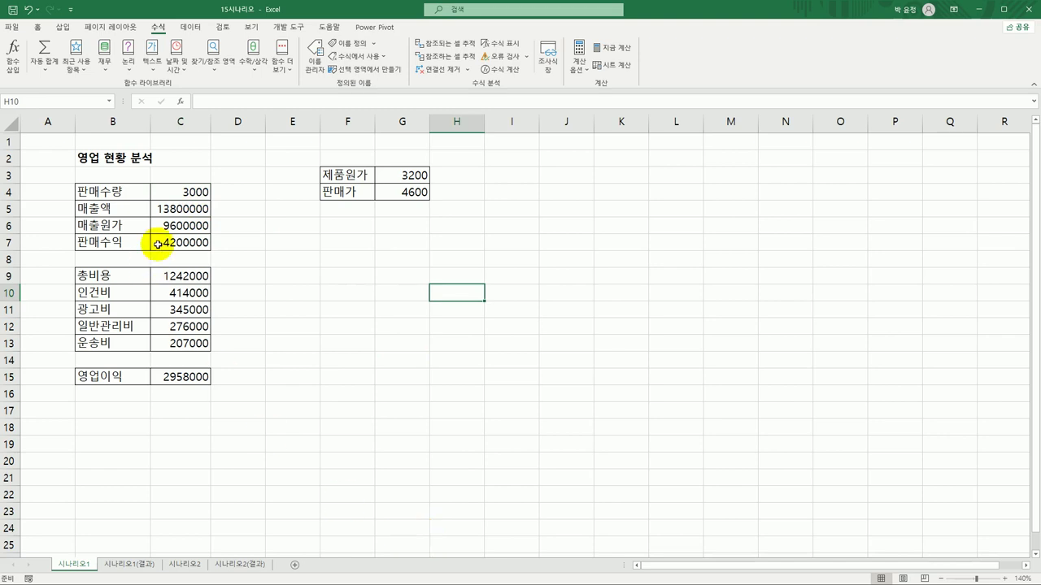
{"action": "left_click", "coordinate": [190, 26]}
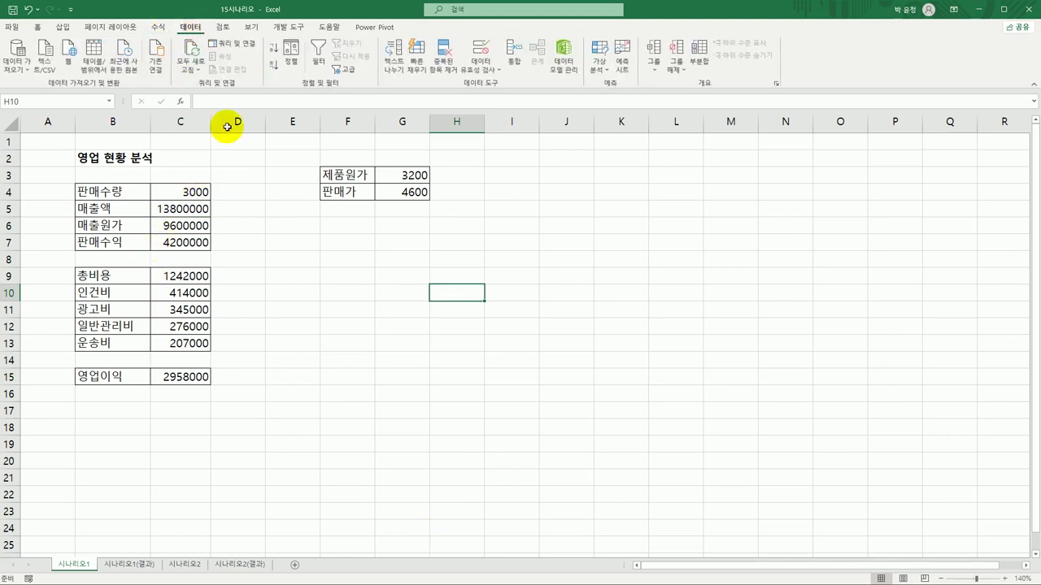
{"action": "left_click", "coordinate": [599, 67]}
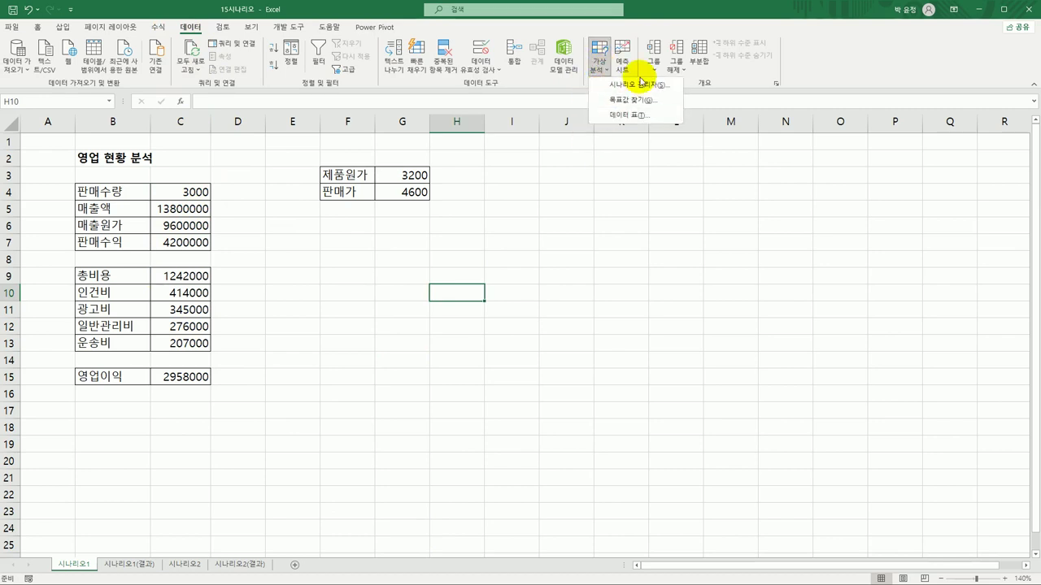
{"action": "left_click", "coordinate": [638, 85]}
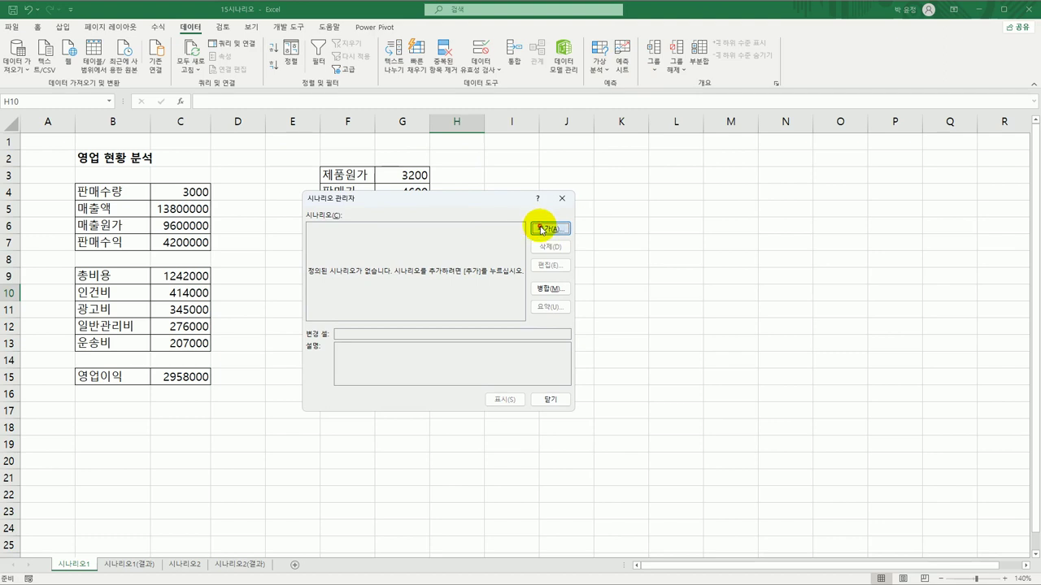
{"action": "left_click", "coordinate": [547, 229]}
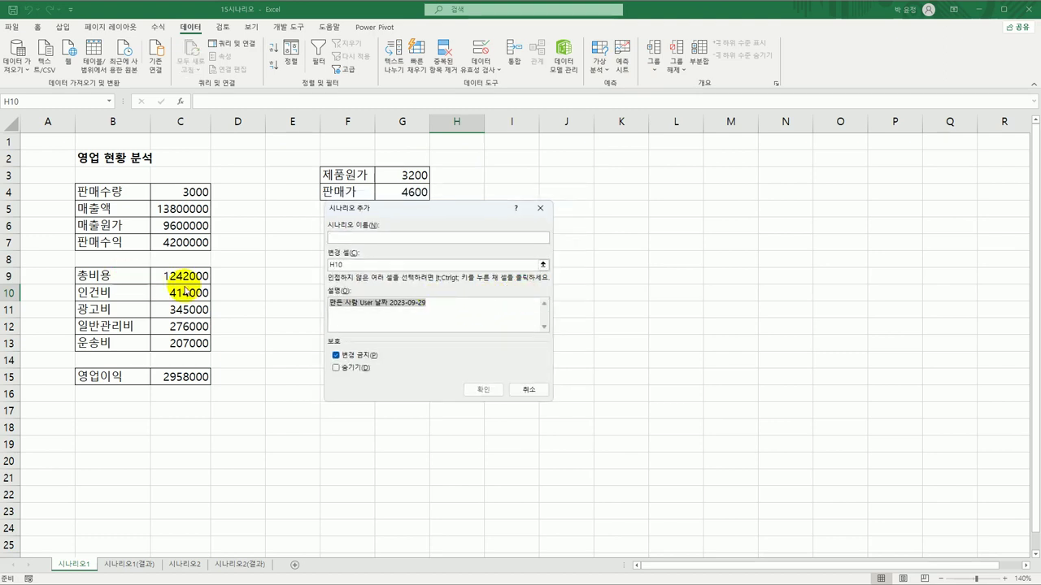
{"action": "key", "text": "Delete"}
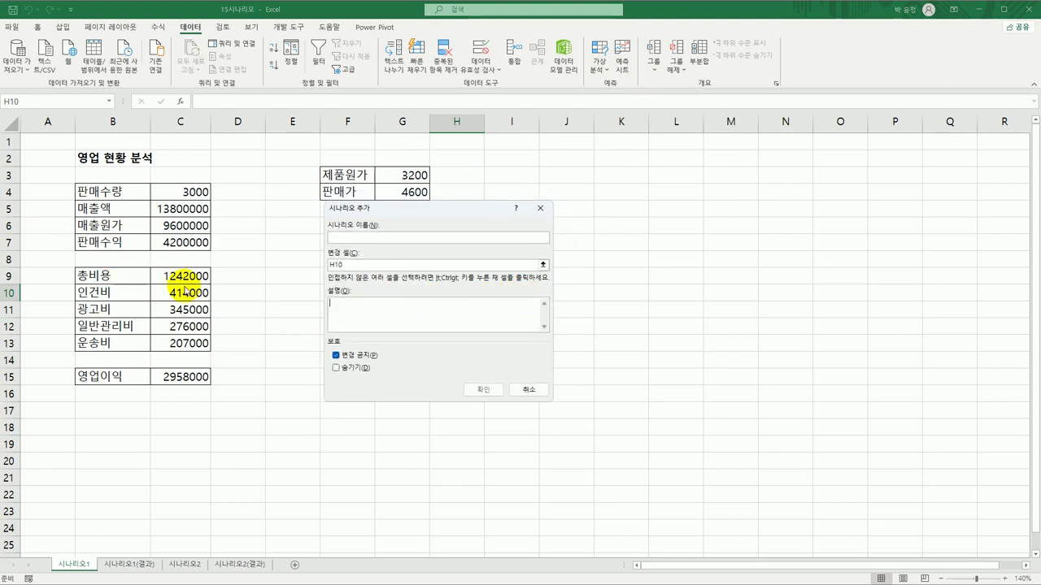
{"action": "left_click", "coordinate": [344, 240]}
{"action": "type", "text": "판매수량 증가"}
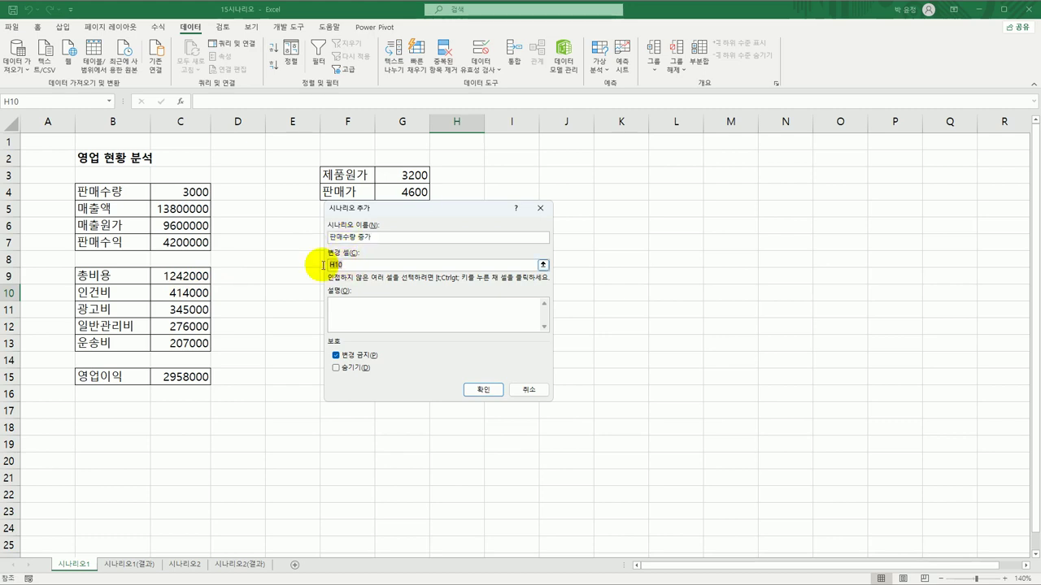
- Set C4 as the scenario's changing cell, give 판매수량 the value 4000, and continue to adding another scenario
{"action": "left_click", "coordinate": [335, 265]}
{"action": "left_click", "coordinate": [183, 193]}
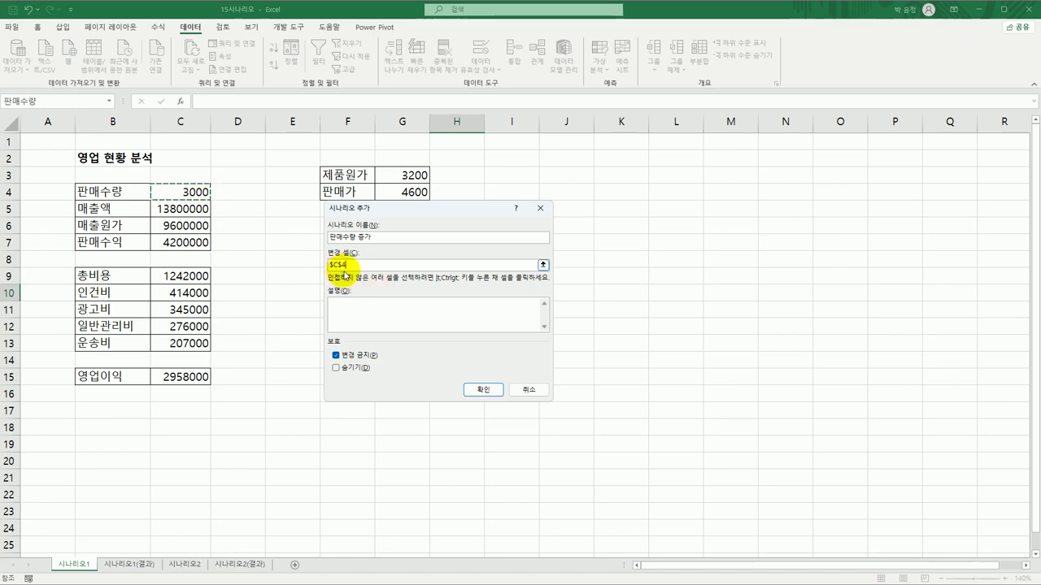
{"action": "left_click", "coordinate": [483, 389]}
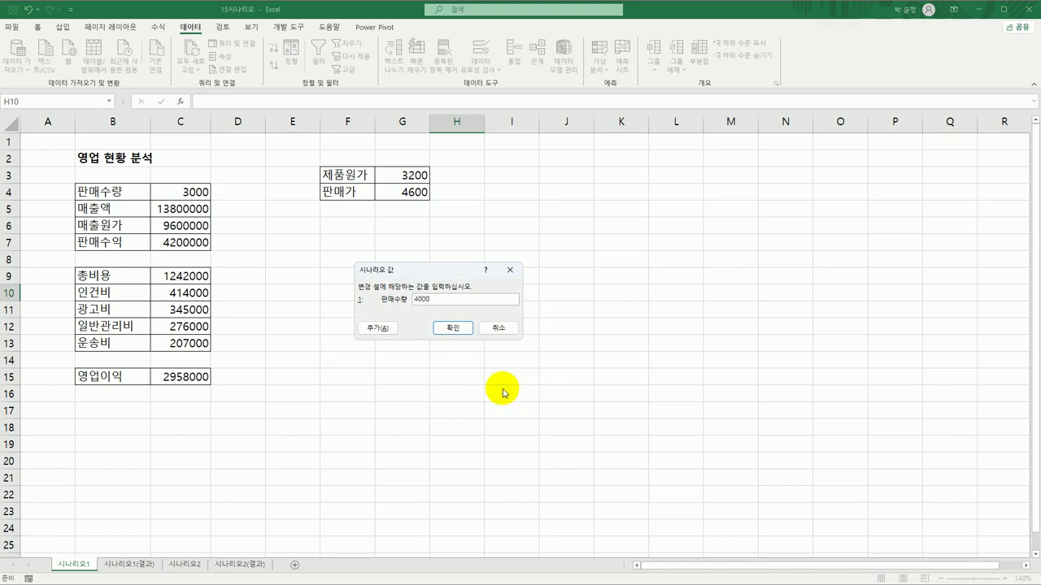
{"action": "left_click", "coordinate": [393, 329]}
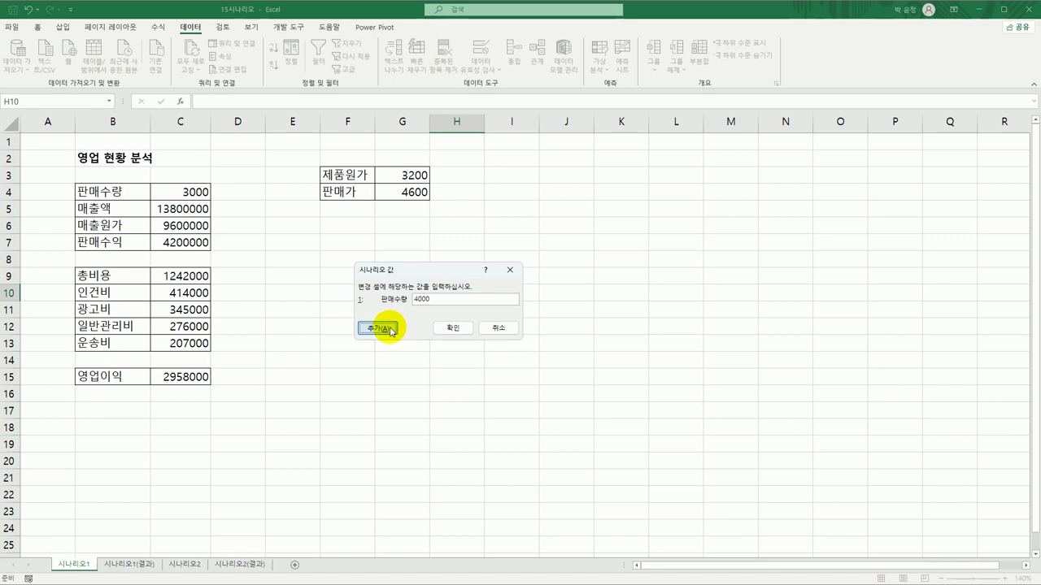
- Clear the new scenario's description, name it 판매수량 감소 with changing cell C4, and give 판매수량 the value 2000
{"action": "left_click_drag", "start_coordinate": [428, 302], "coordinate": [320, 303]}
{"action": "key", "text": "Delete"}
{"action": "left_click", "coordinate": [389, 235]}
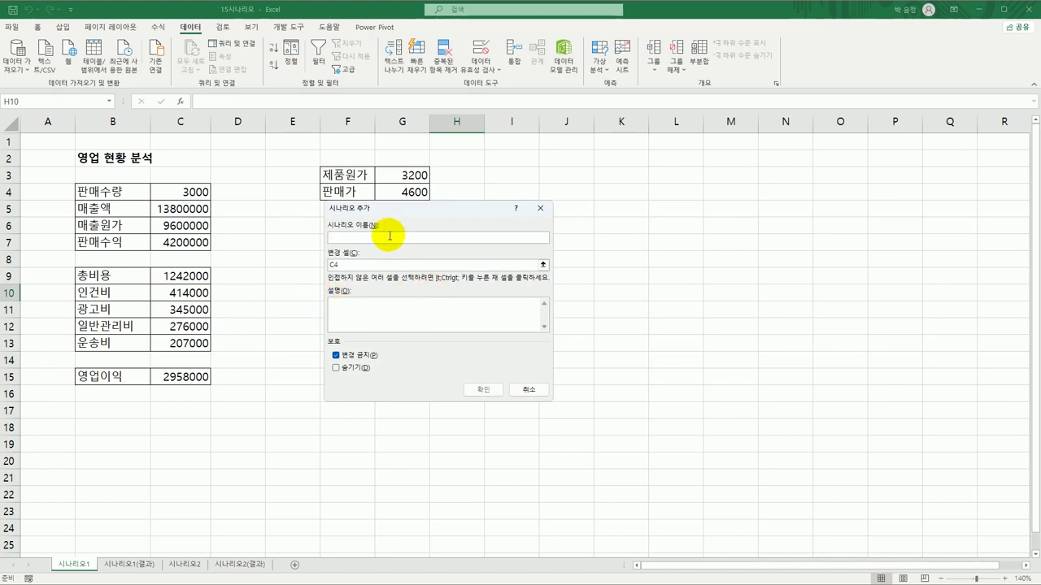
{"action": "type", "text": "판매수량"}
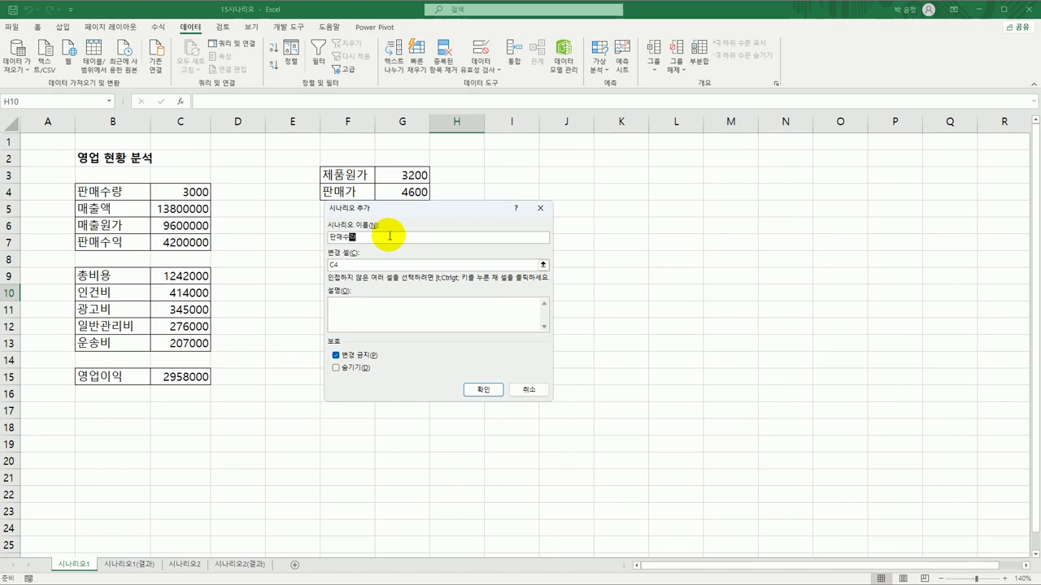
{"action": "type", "text": " 감소"}
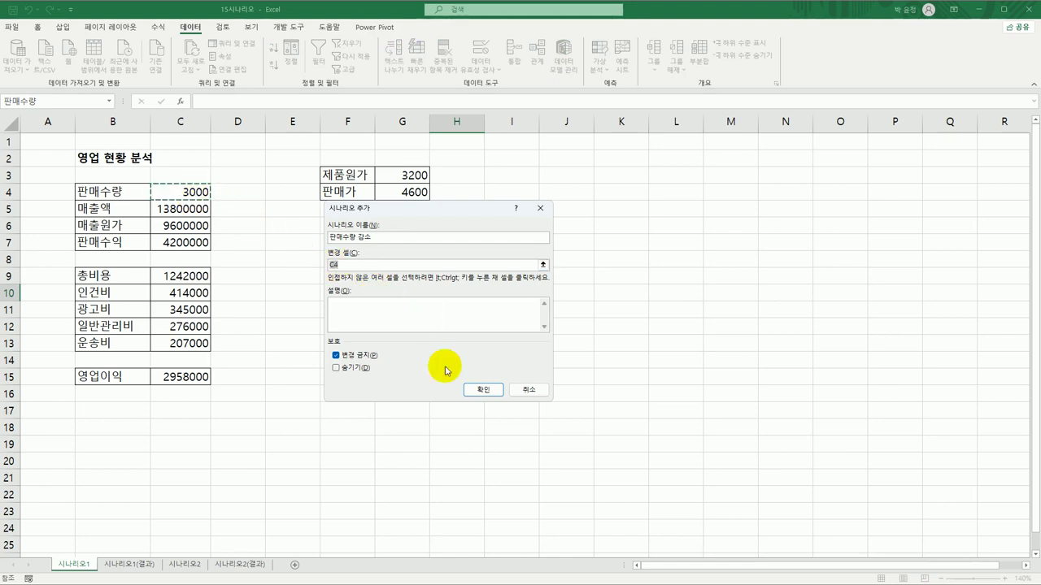
{"action": "left_click", "coordinate": [483, 389]}
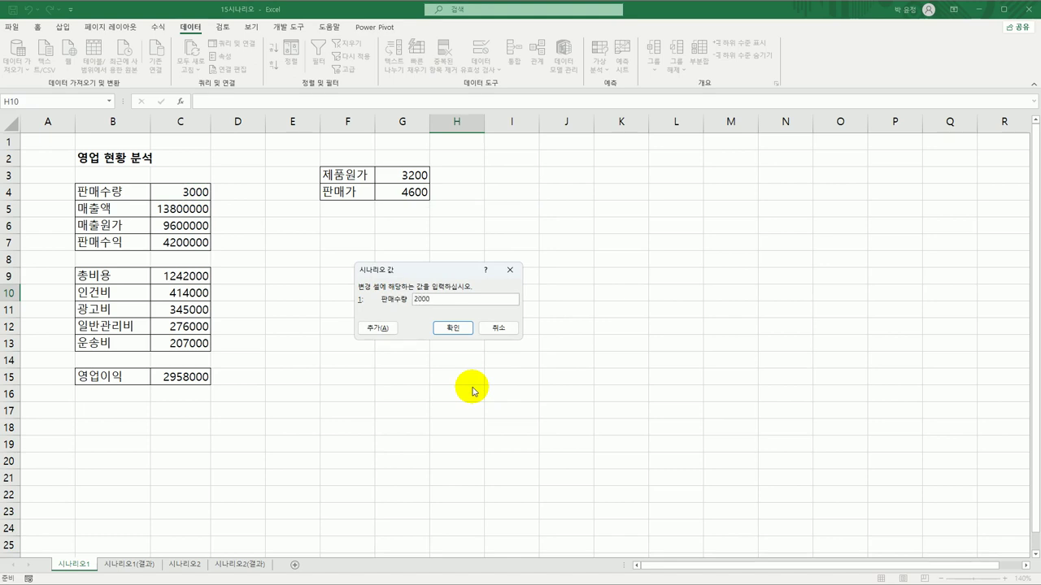
{"action": "left_click", "coordinate": [453, 328]}
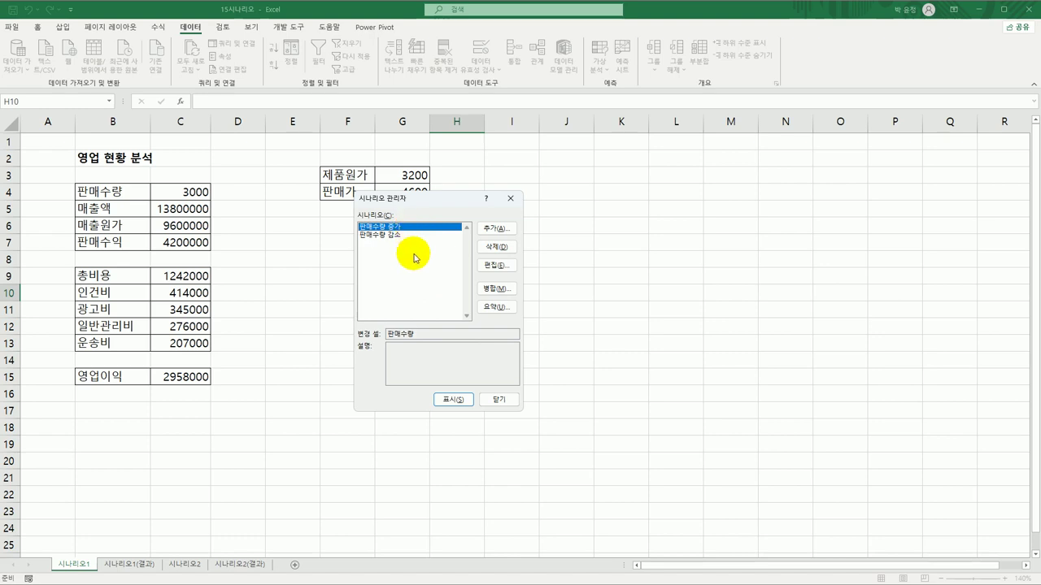
- Create a scenario summary report with result cell C15 and place its sheet between 시나리오1 and 시나리오1(결과)
{"action": "left_click", "coordinate": [496, 307]}
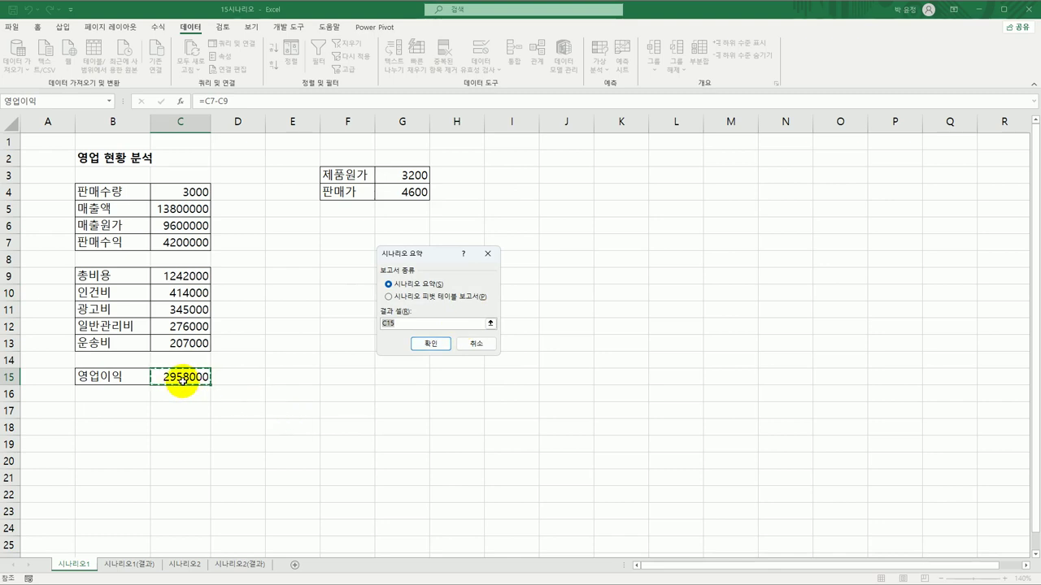
{"action": "left_click", "coordinate": [431, 344]}
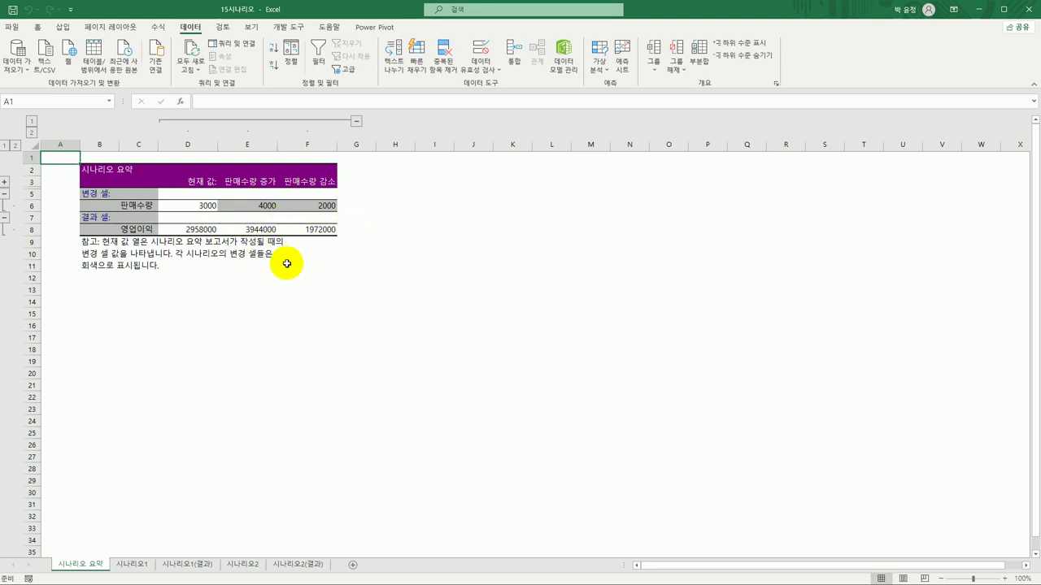
{"action": "left_click", "coordinate": [204, 418]}
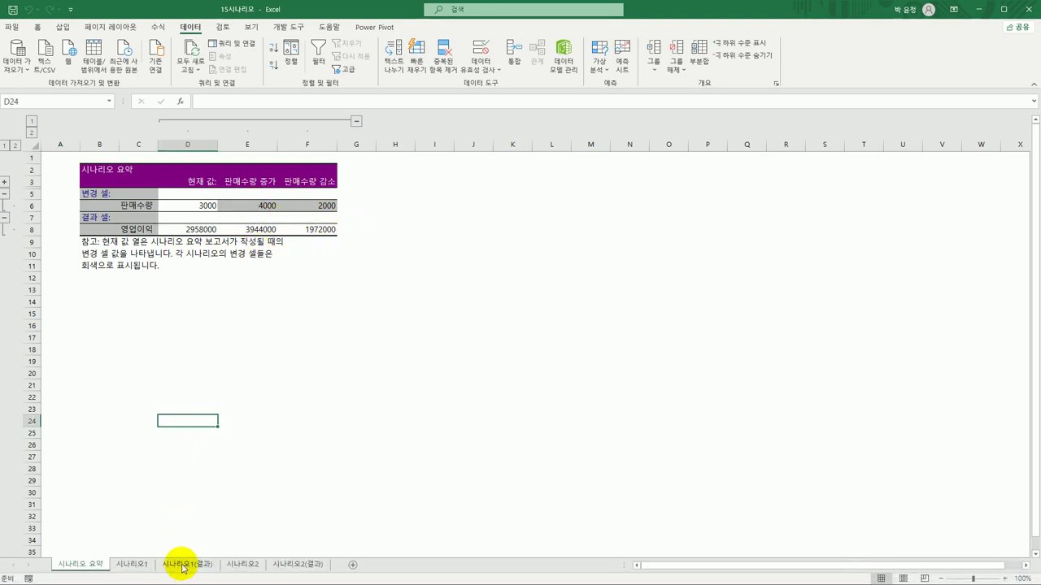
{"action": "left_click", "coordinate": [181, 567]}
{"action": "left_click", "coordinate": [105, 567]}
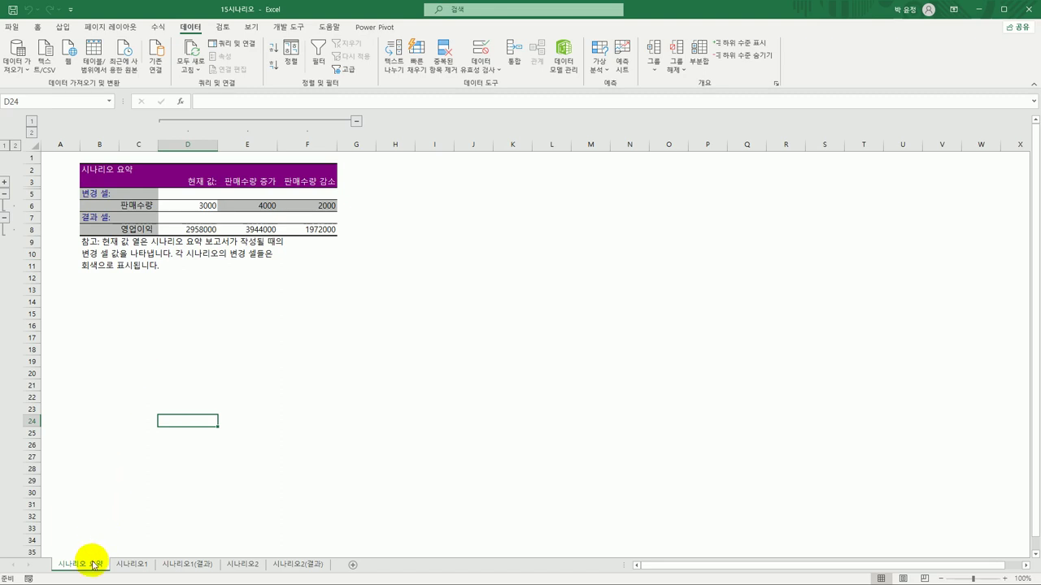
{"action": "left_click_drag", "start_coordinate": [96, 564], "coordinate": [162, 554]}
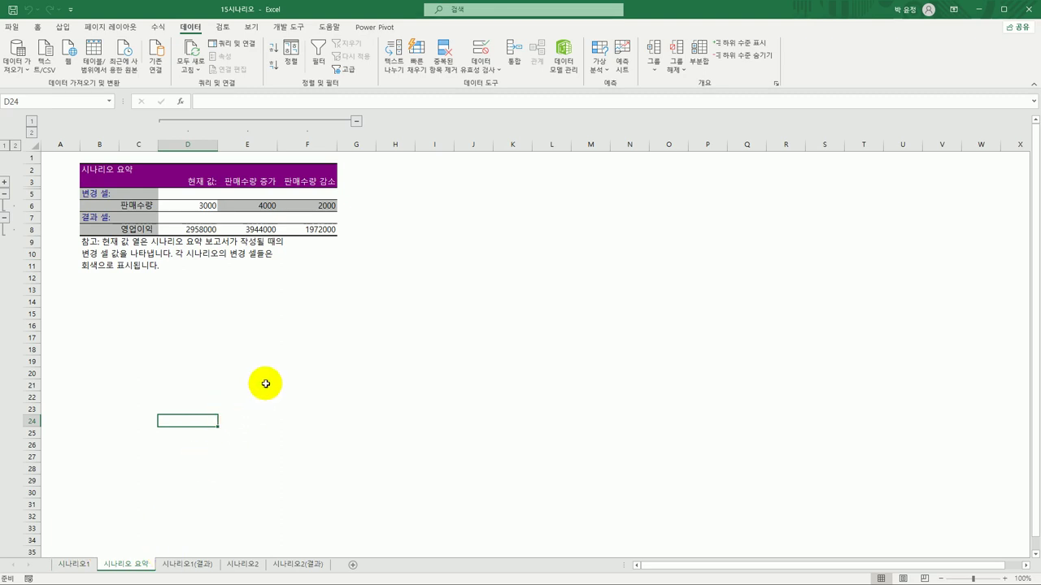
- Examine the tax rate in B18 and the tax subtotal formulas in G7, G12 and G16 on the 시나리오2 sheet
{"action": "left_click", "coordinate": [246, 567]}
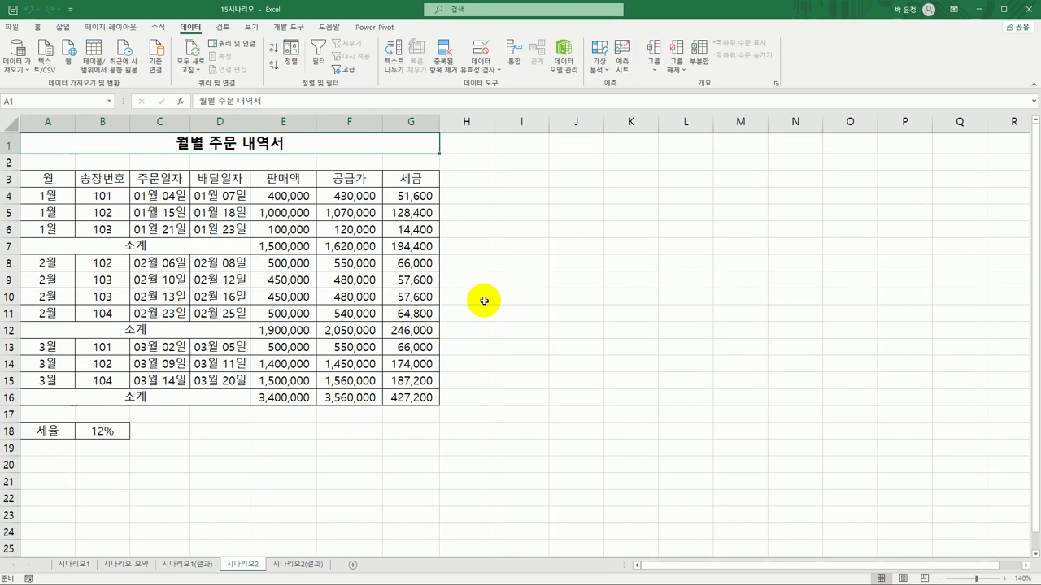
{"action": "left_click", "coordinate": [83, 434]}
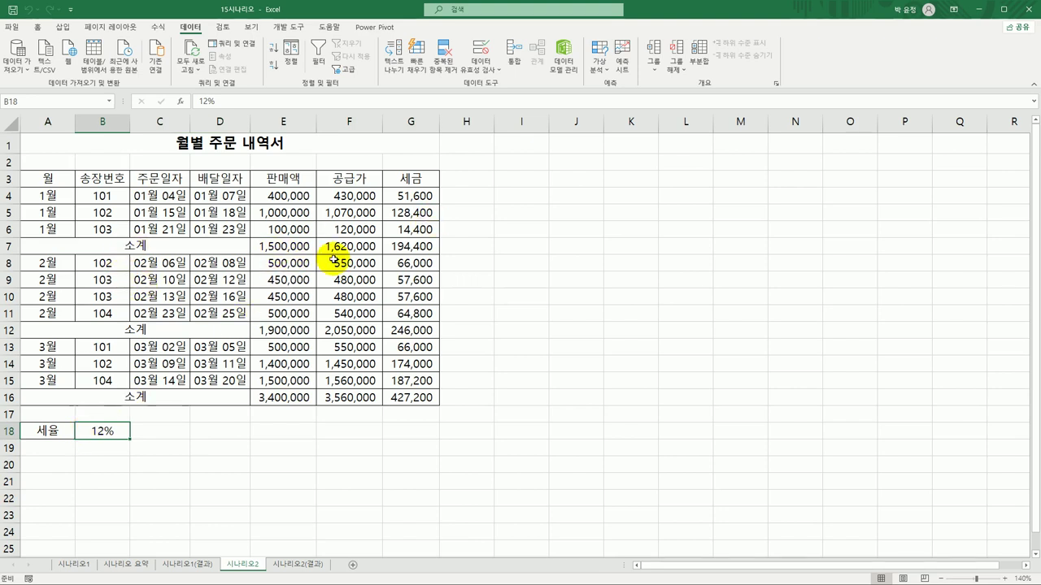
{"action": "left_click", "coordinate": [425, 248]}
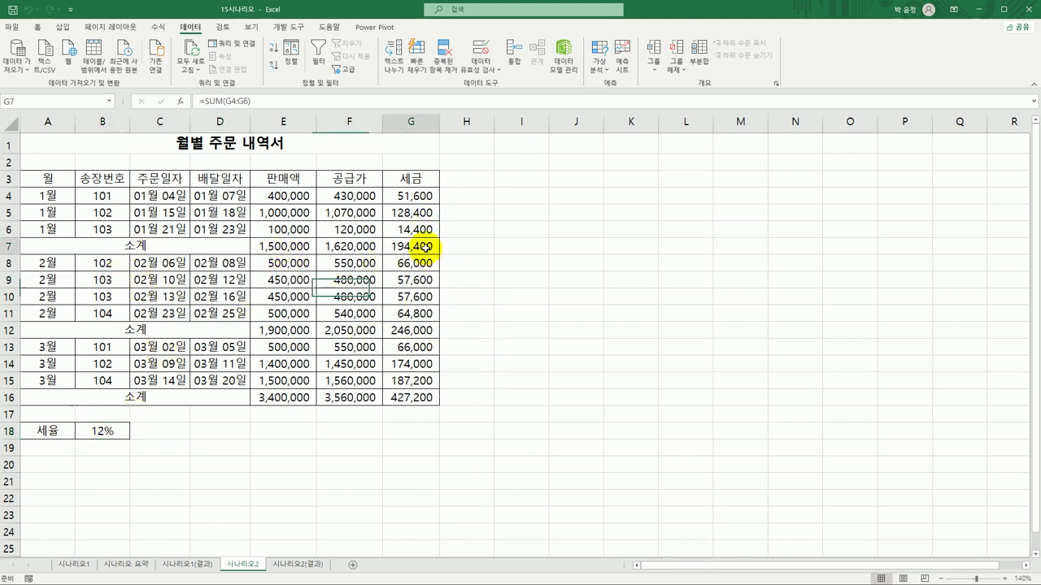
{"action": "left_click", "coordinate": [419, 330]}
{"action": "left_click", "coordinate": [425, 398]}
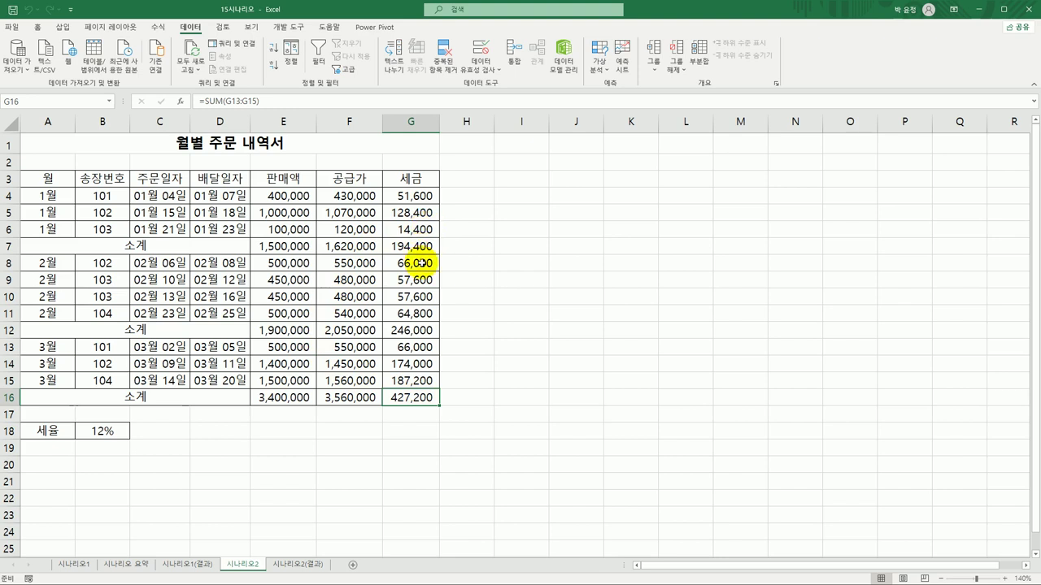
- Name the tax rate cell B18 세율
{"action": "left_click", "coordinate": [117, 431]}
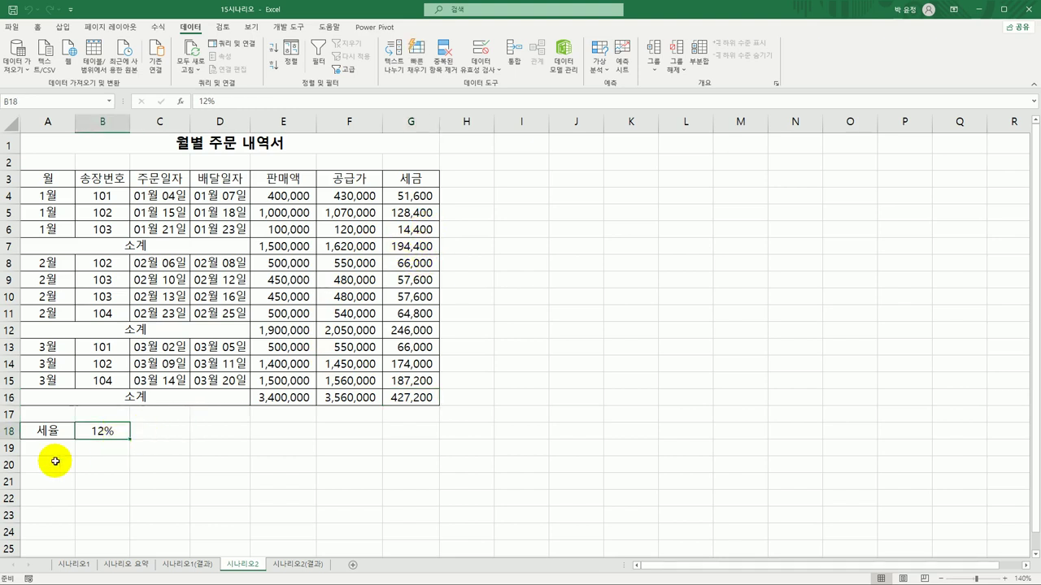
{"action": "left_click_drag", "start_coordinate": [46, 431], "coordinate": [98, 431]}
{"action": "left_click", "coordinate": [94, 435]}
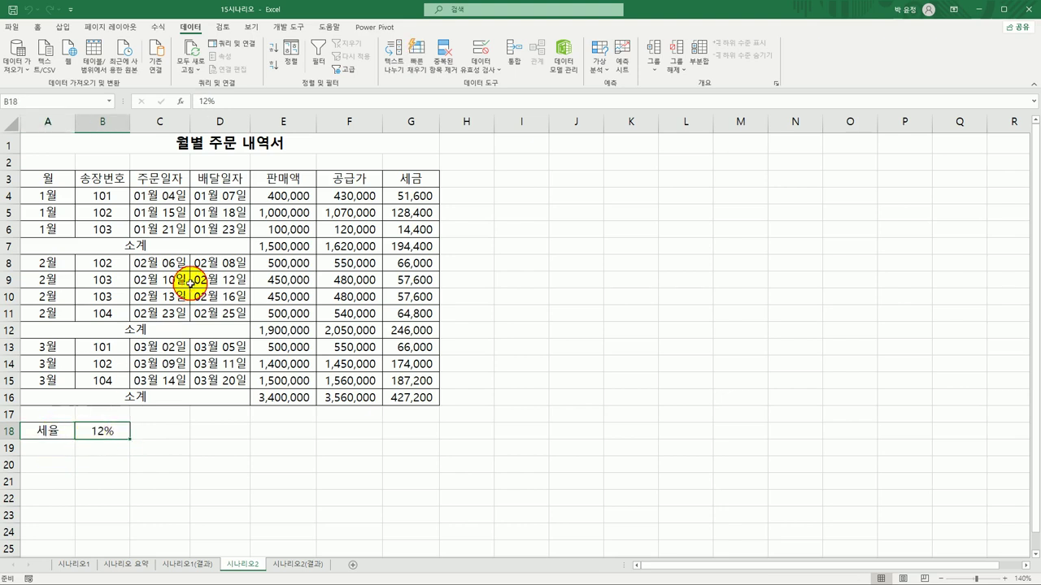
{"action": "left_click", "coordinate": [32, 102]}
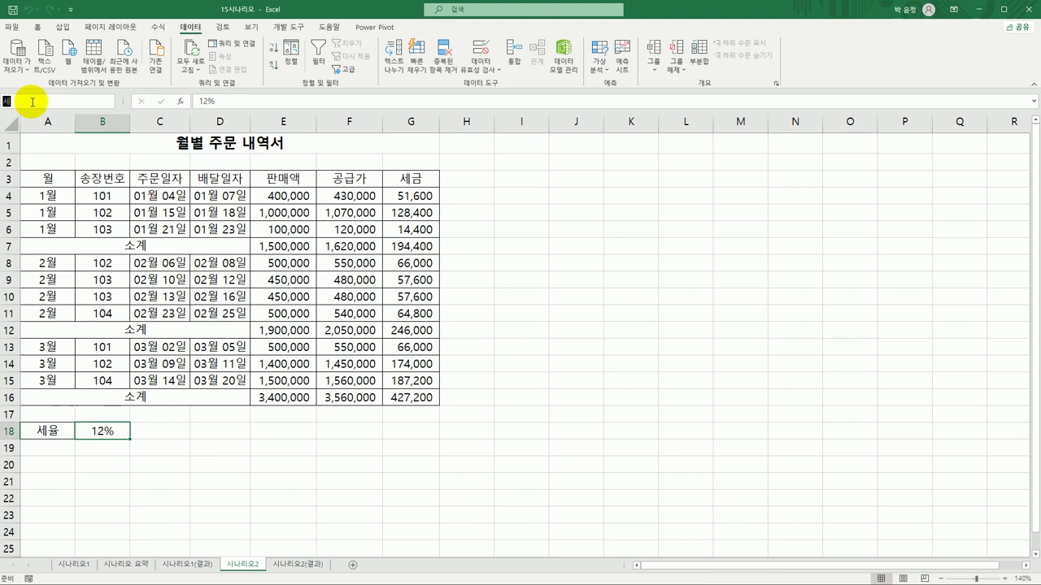
{"action": "key", "text": "Escape"}
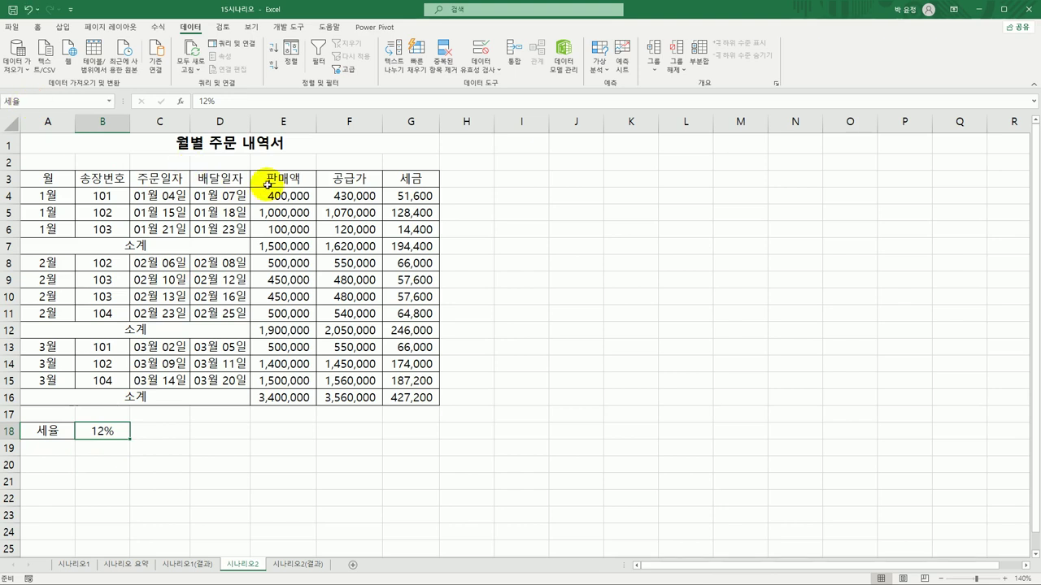
- Name the tax subtotal cells G7, G12 and G16 소계1월, 소계2월 and 소계3월 respectively
{"action": "left_click", "coordinate": [400, 248]}
{"action": "left_click", "coordinate": [38, 102]}
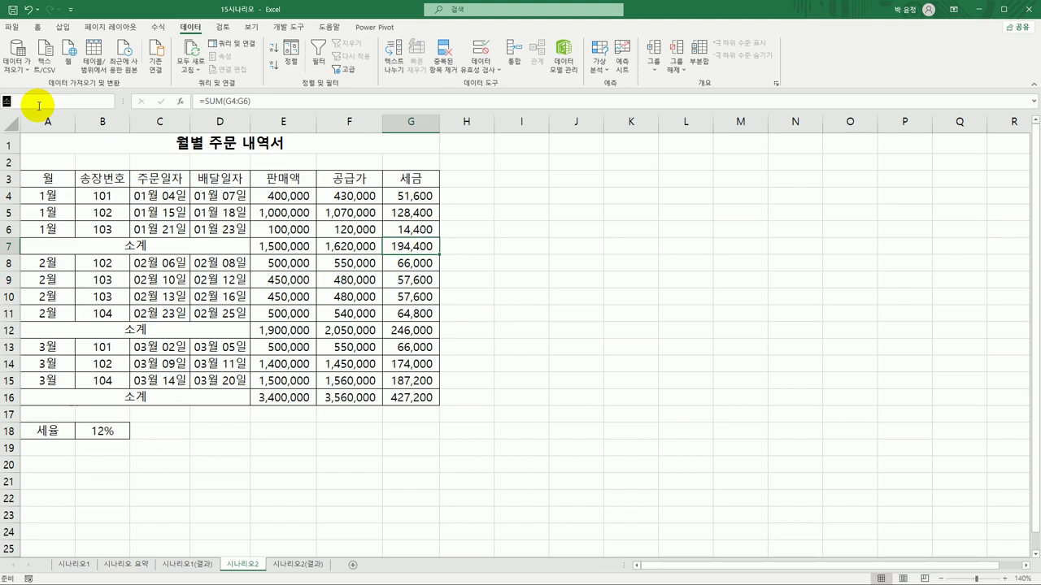
{"action": "type", "text": "소계1월"}
{"action": "key", "text": "Return"}
{"action": "left_click", "coordinate": [412, 327]}
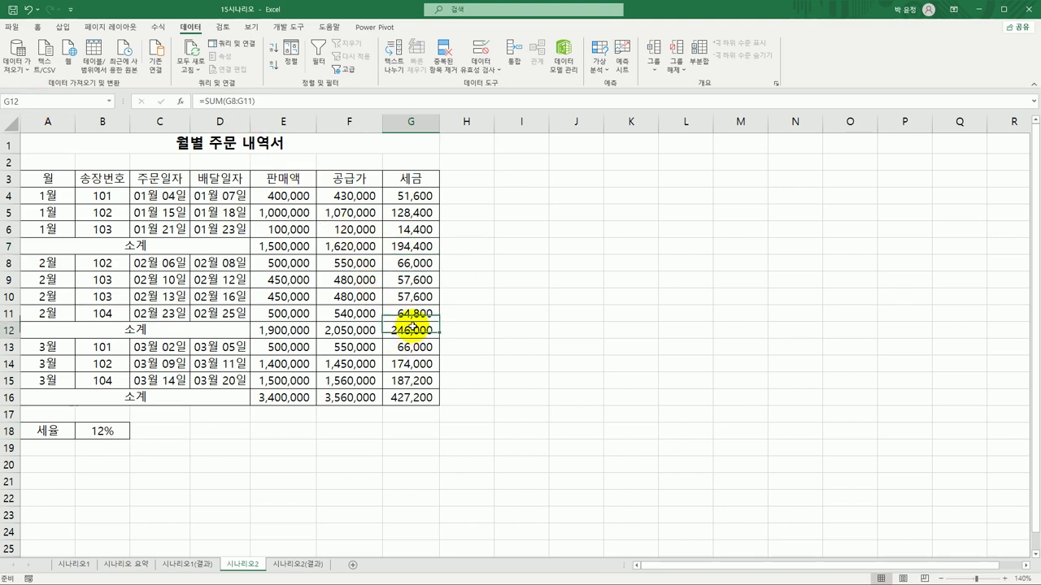
{"action": "left_click", "coordinate": [47, 102]}
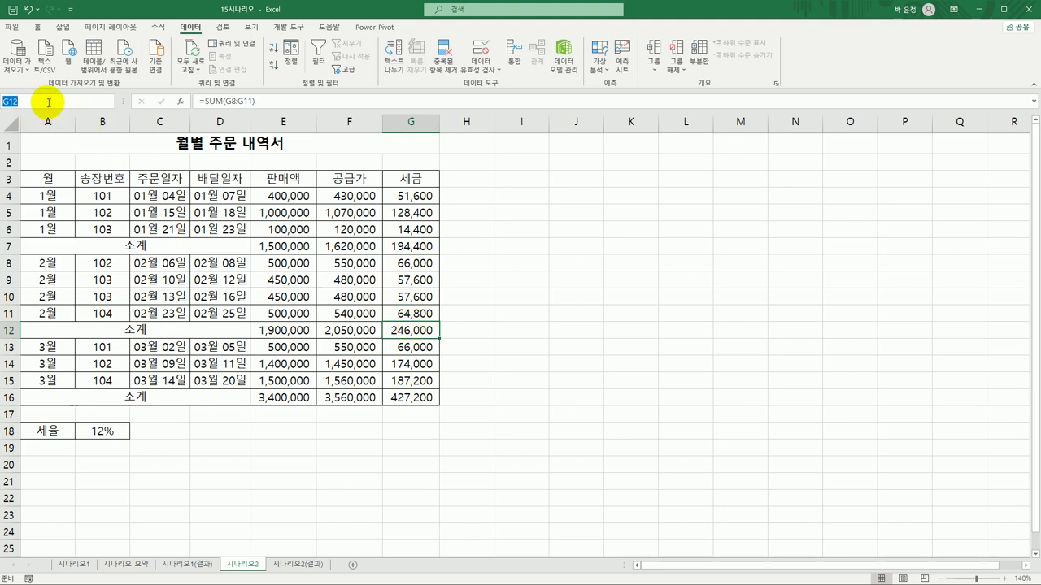
{"action": "type", "text": "소계2월"}
{"action": "key", "text": "Return"}
{"action": "left_click", "coordinate": [411, 396]}
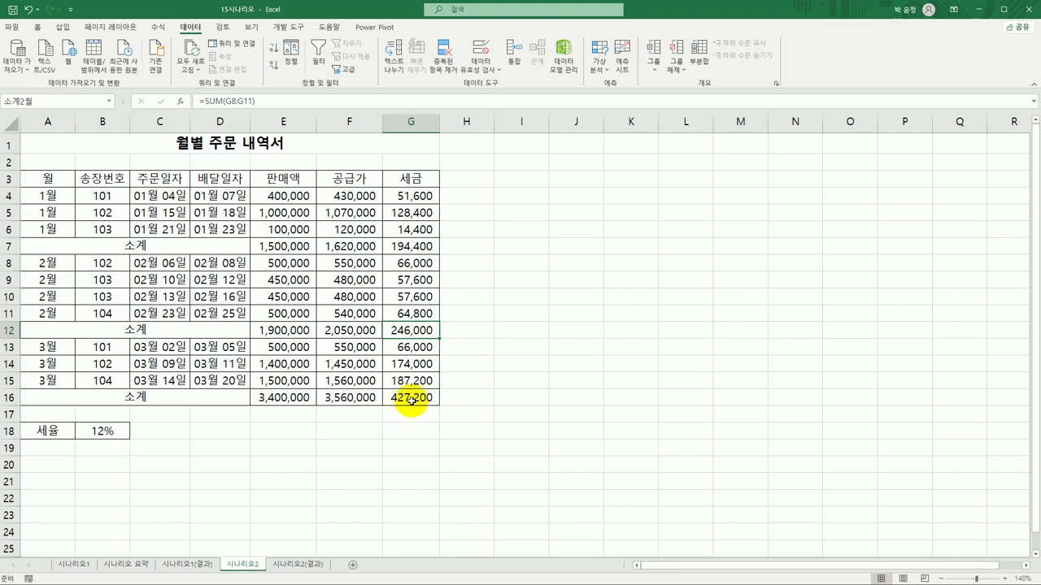
{"action": "left_click", "coordinate": [32, 99]}
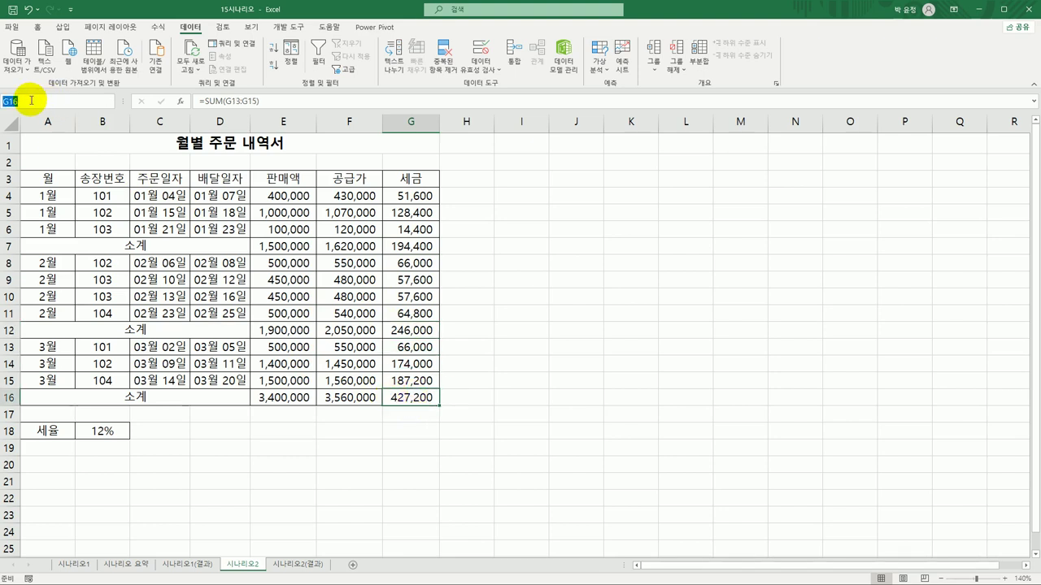
{"action": "type", "text": "소계3월"}
{"action": "key", "text": "Return"}
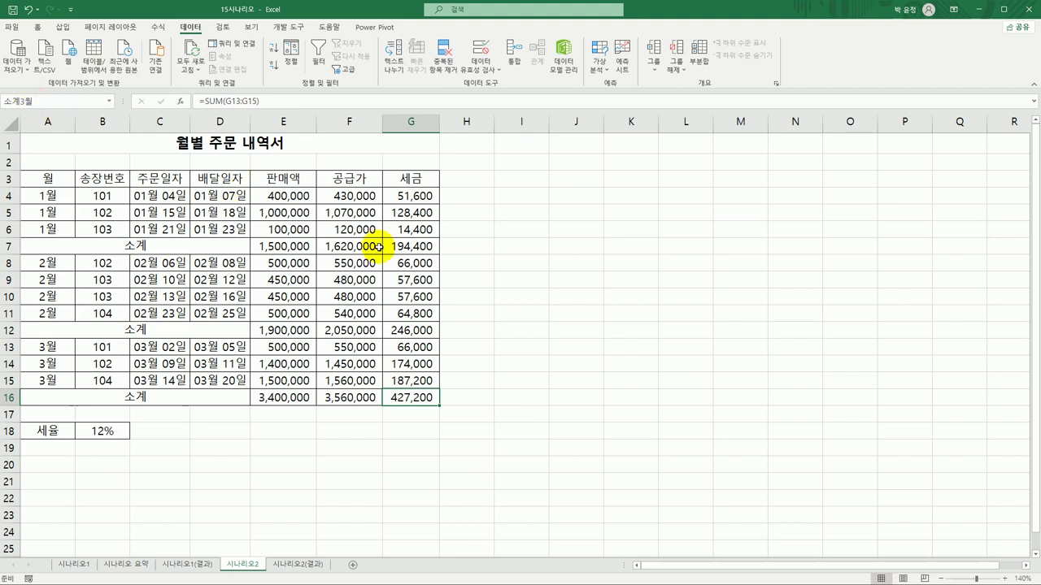
- Start a new scenario for B18 in the Scenario Manager, clear its description and name it 세율인상
{"action": "left_click", "coordinate": [90, 431]}
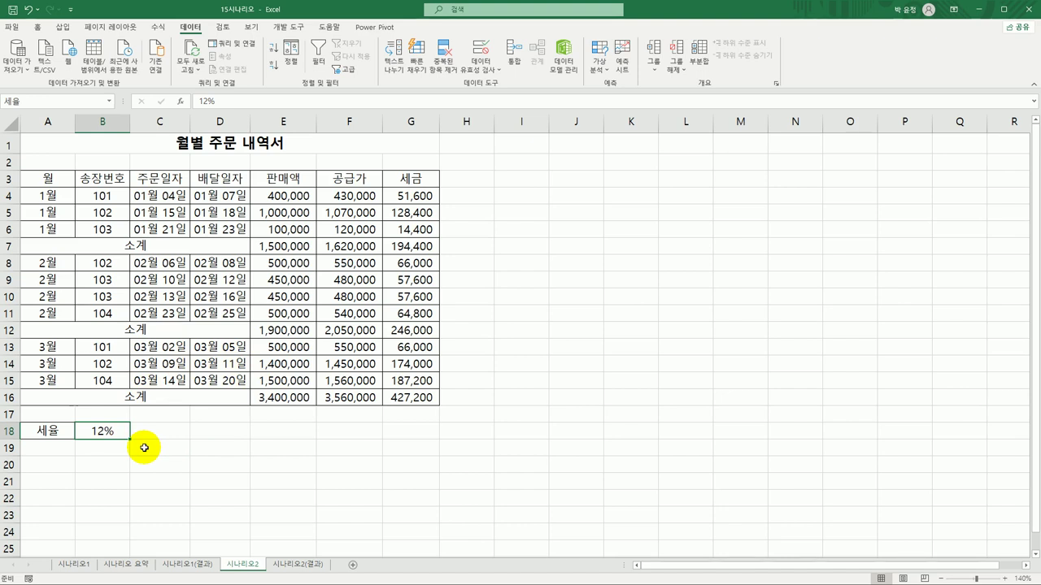
{"action": "left_click", "coordinate": [602, 74]}
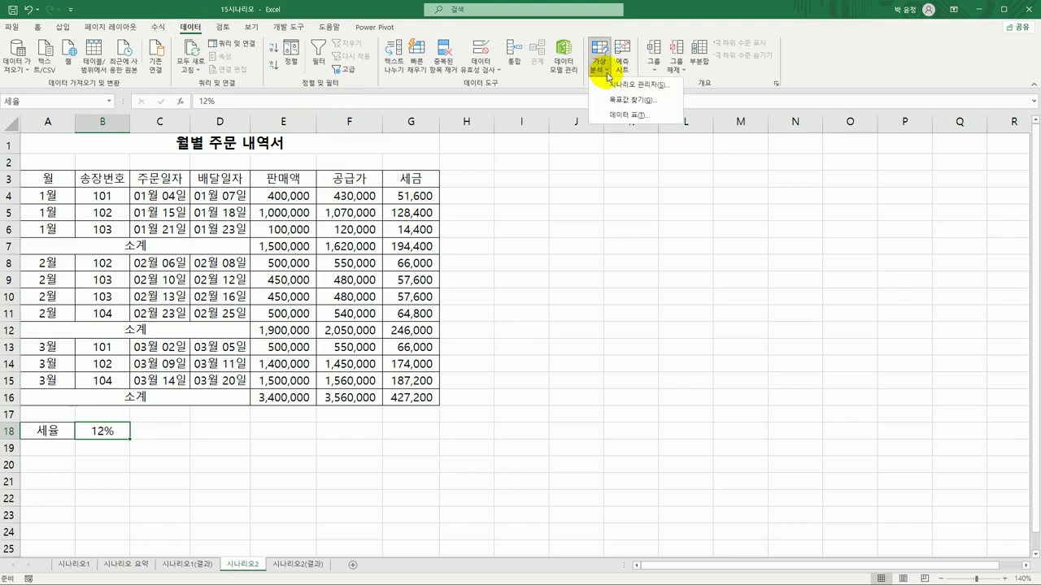
{"action": "left_click", "coordinate": [621, 86]}
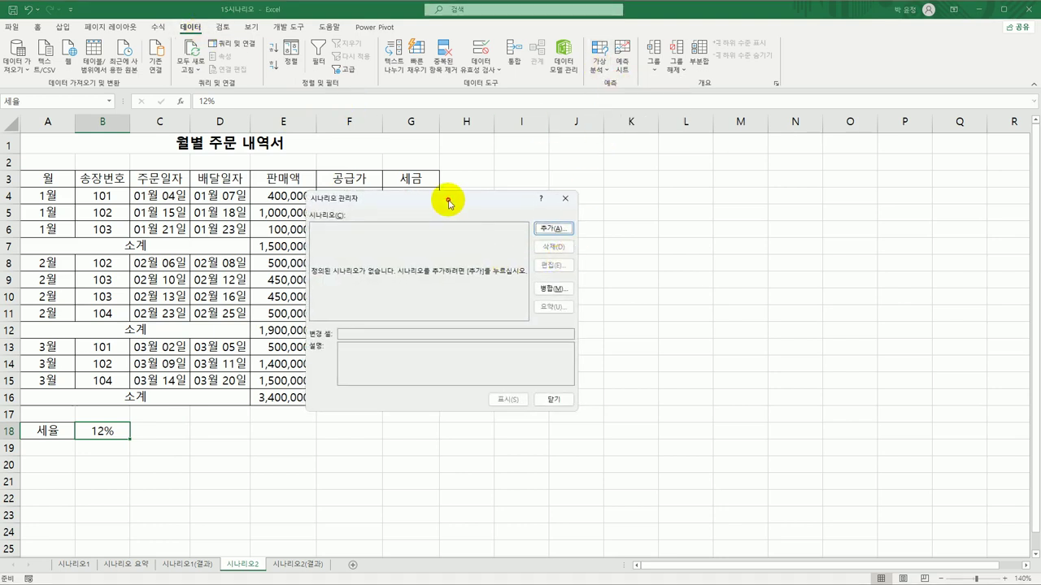
{"action": "left_click_drag", "start_coordinate": [444, 200], "coordinate": [621, 157]}
{"action": "left_click", "coordinate": [726, 193]}
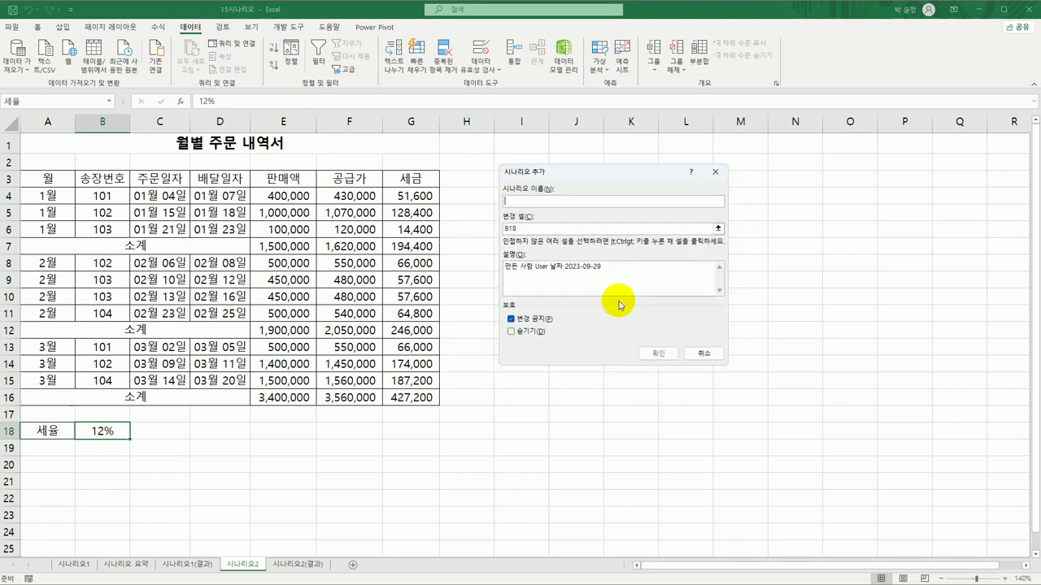
{"action": "key", "text": "Delete"}
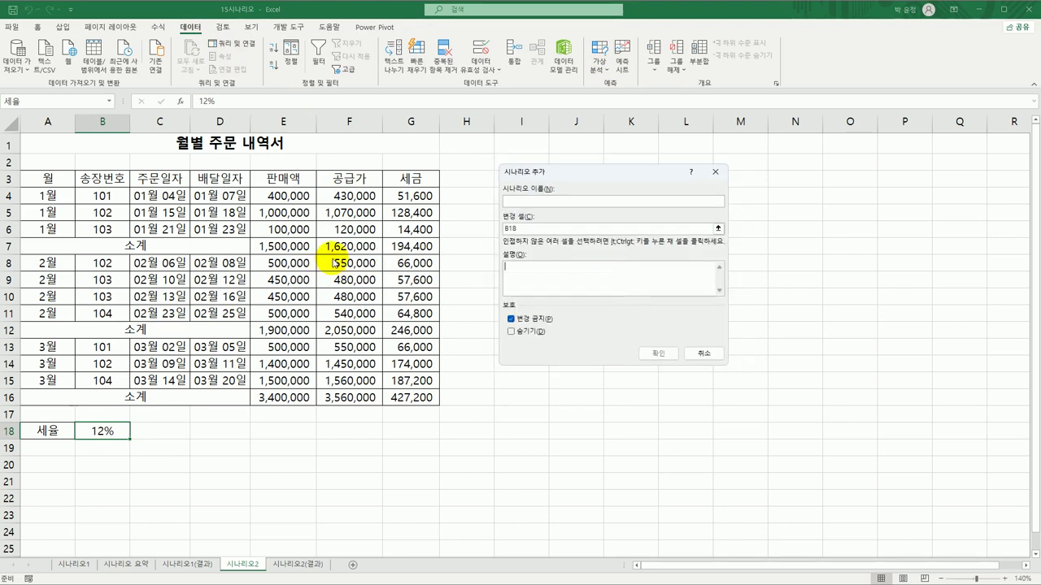
{"action": "left_click", "coordinate": [530, 201]}
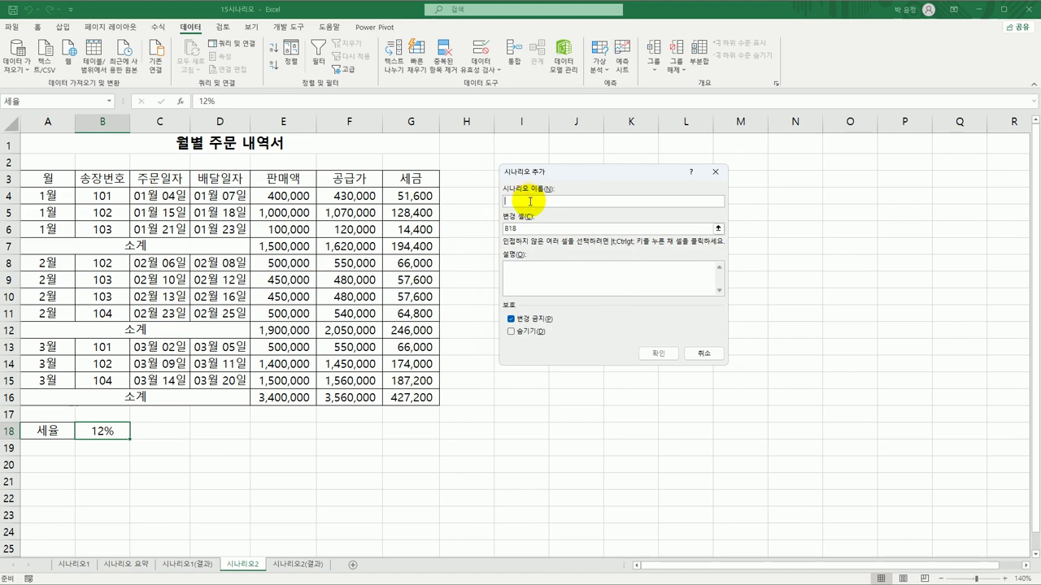
{"action": "type", "text": "세율인상"}
- Accept B18 as the changing cell, give 세율 the value 15%, and continue to adding another scenario
{"action": "key", "text": "Tab"}
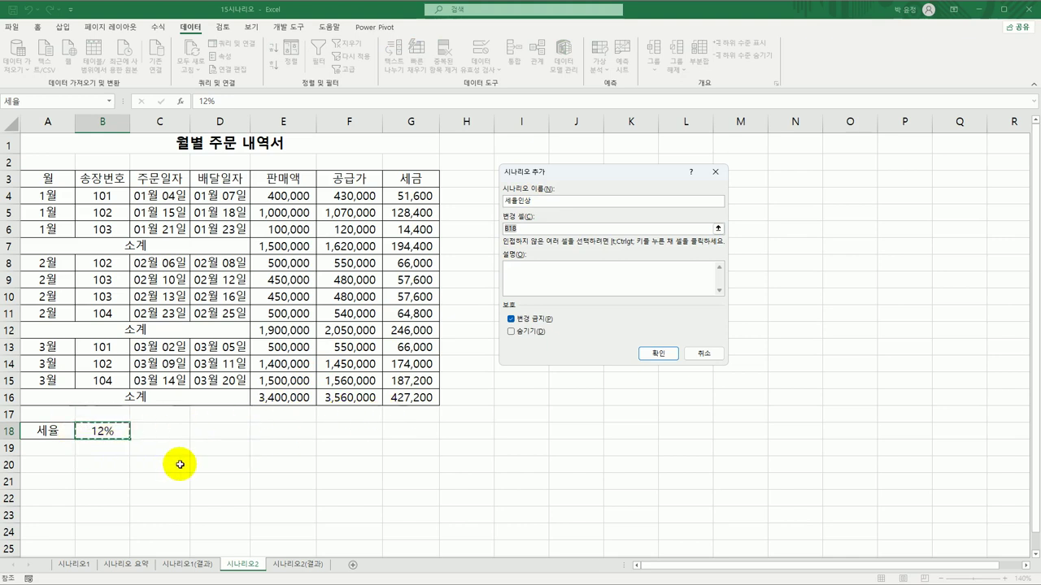
{"action": "left_click", "coordinate": [659, 355]}
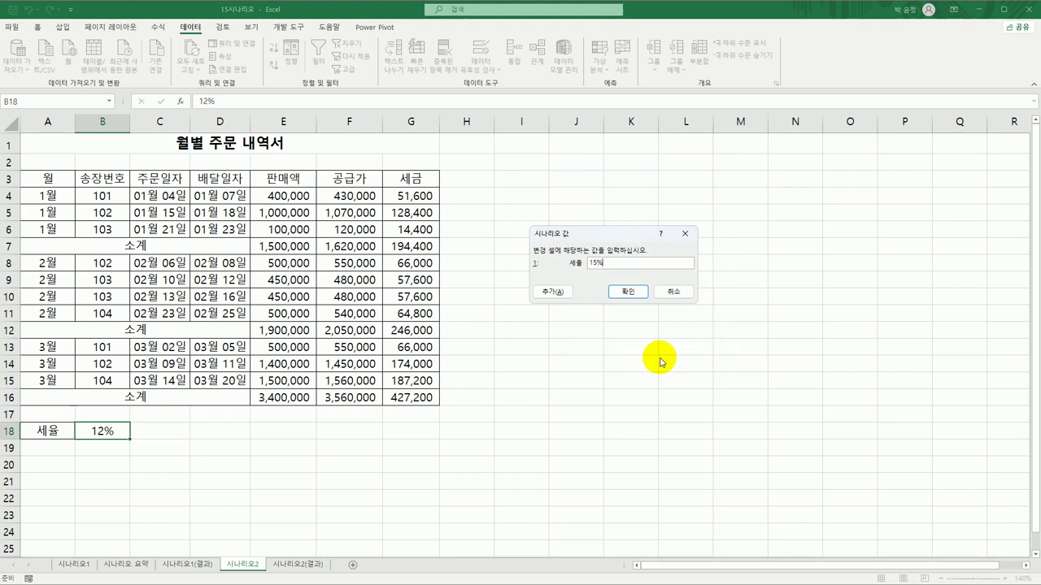
{"action": "left_click", "coordinate": [553, 292]}
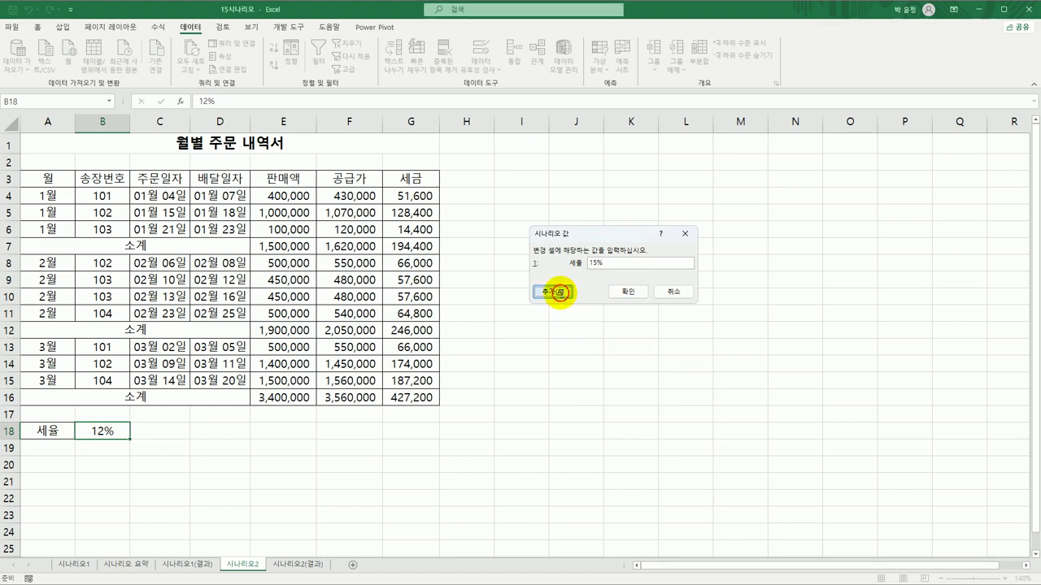
- Define a second scenario for changing cell B18 named 세율인하 with an empty description and 세율 set to 9%
{"action": "left_click_drag", "start_coordinate": [505, 266], "coordinate": [614, 265]}
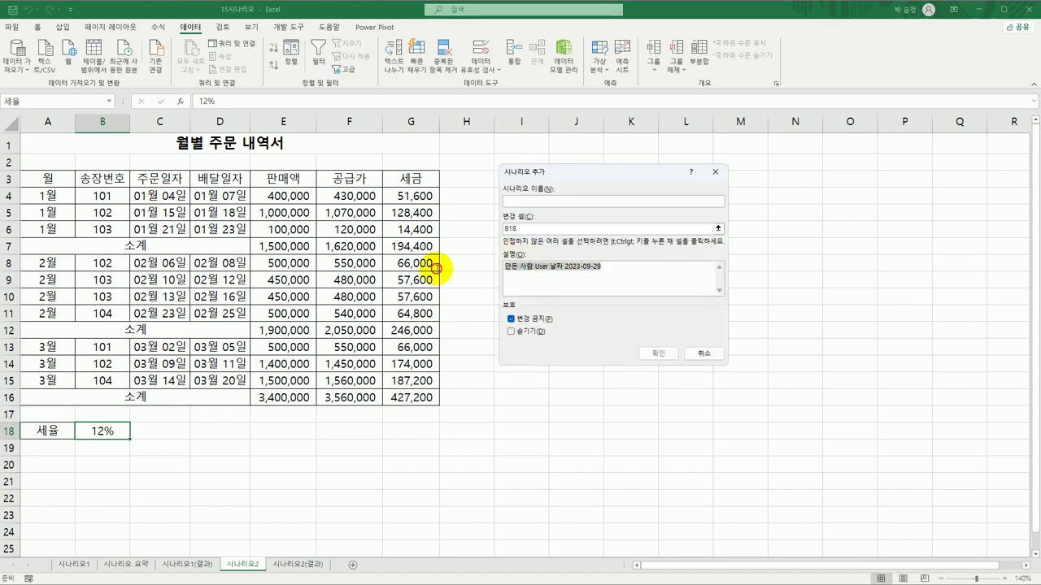
{"action": "key", "text": "Delete"}
{"action": "left_click", "coordinate": [568, 201]}
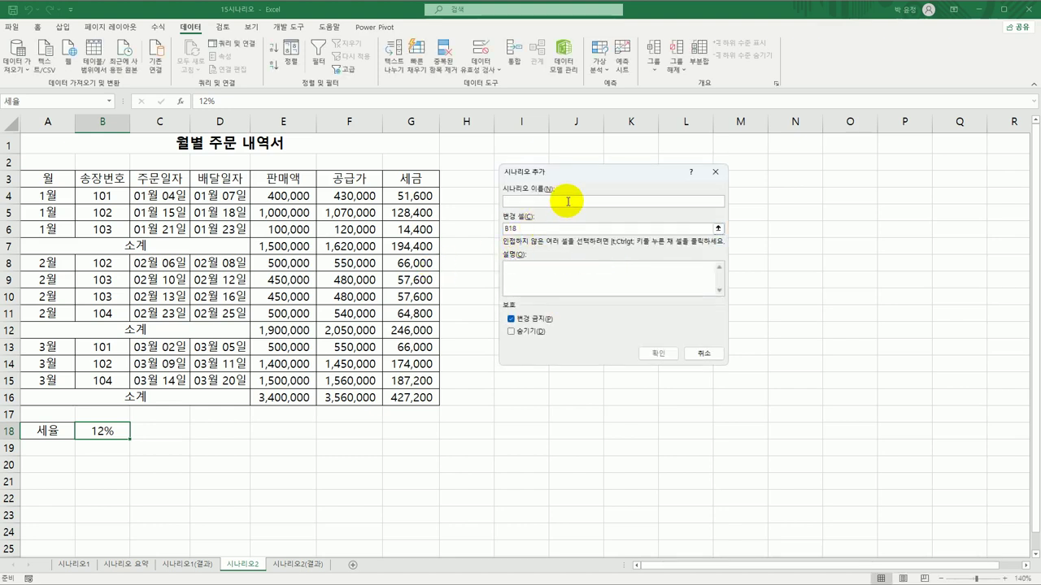
{"action": "type", "text": "세율인하"}
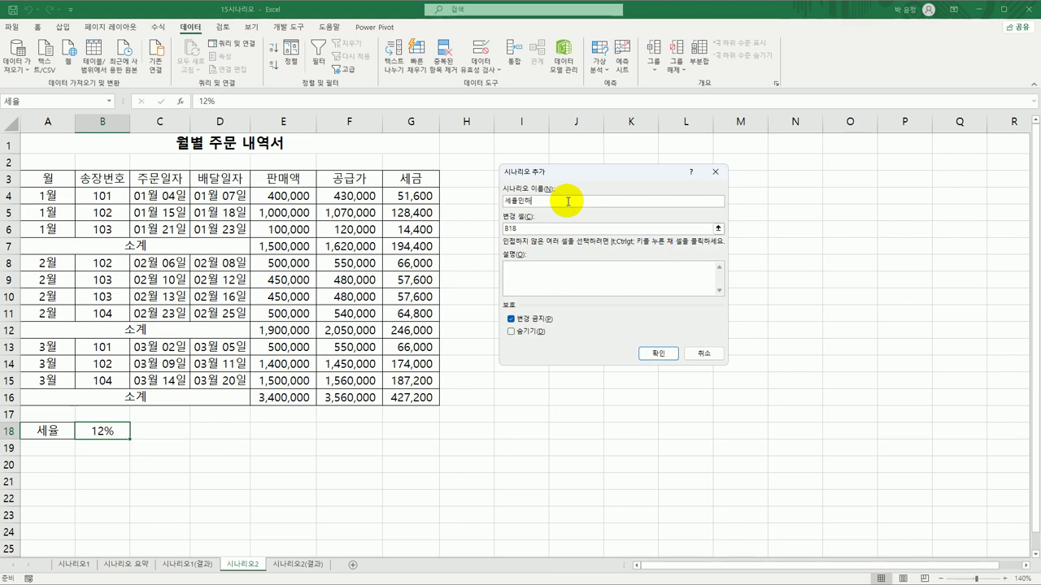
{"action": "key", "text": "Tab"}
{"action": "left_click", "coordinate": [651, 355]}
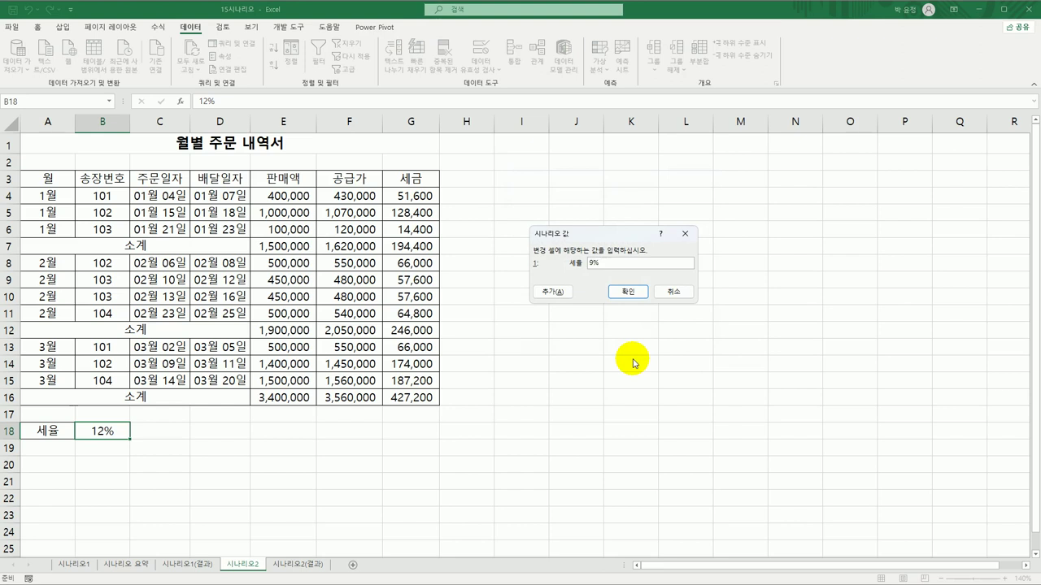
{"action": "left_click", "coordinate": [627, 291]}
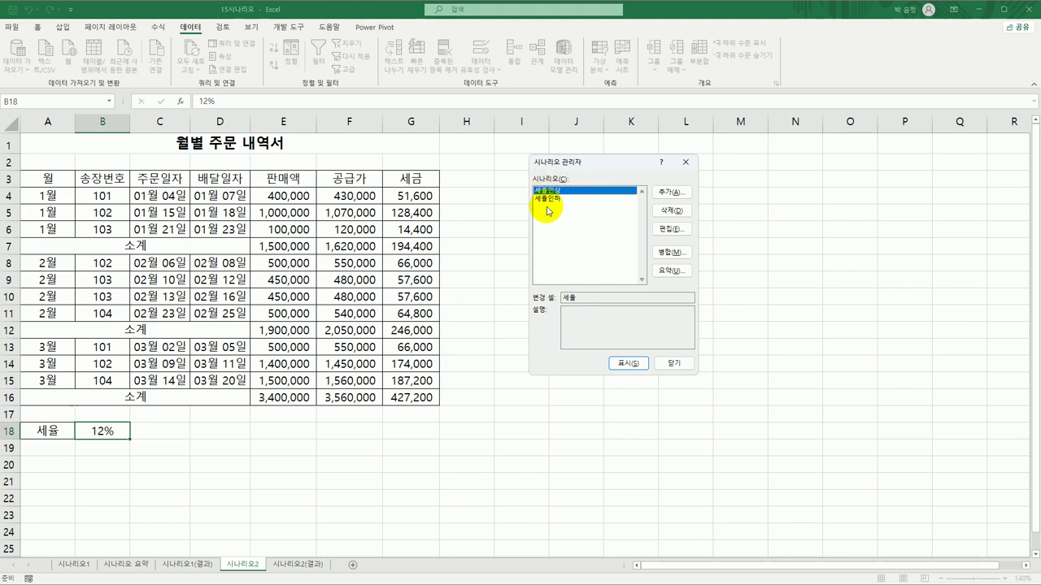
- Generate a scenario summary report using the monthly tax subtotals G7, G12 and G16 as result cells
{"action": "left_click", "coordinate": [671, 270]}
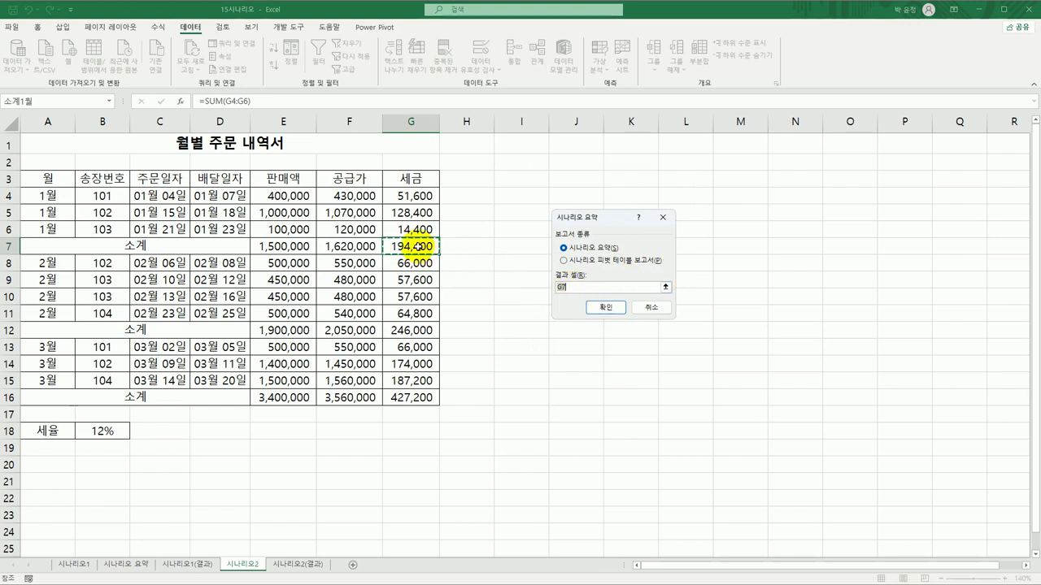
{"action": "left_click", "coordinate": [415, 246]}
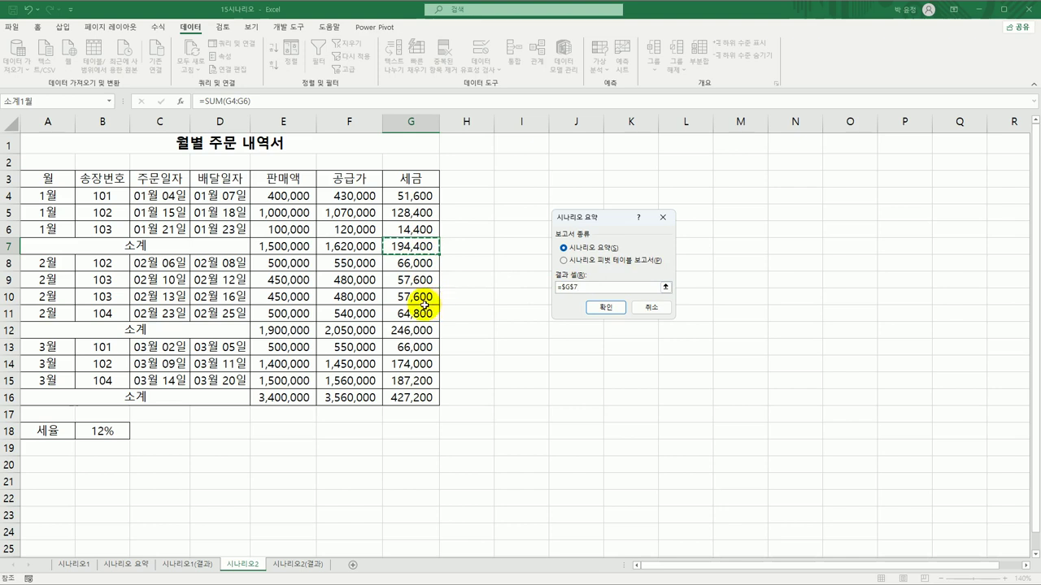
{"action": "left_click", "coordinate": [413, 330], "text": "ctrl"}
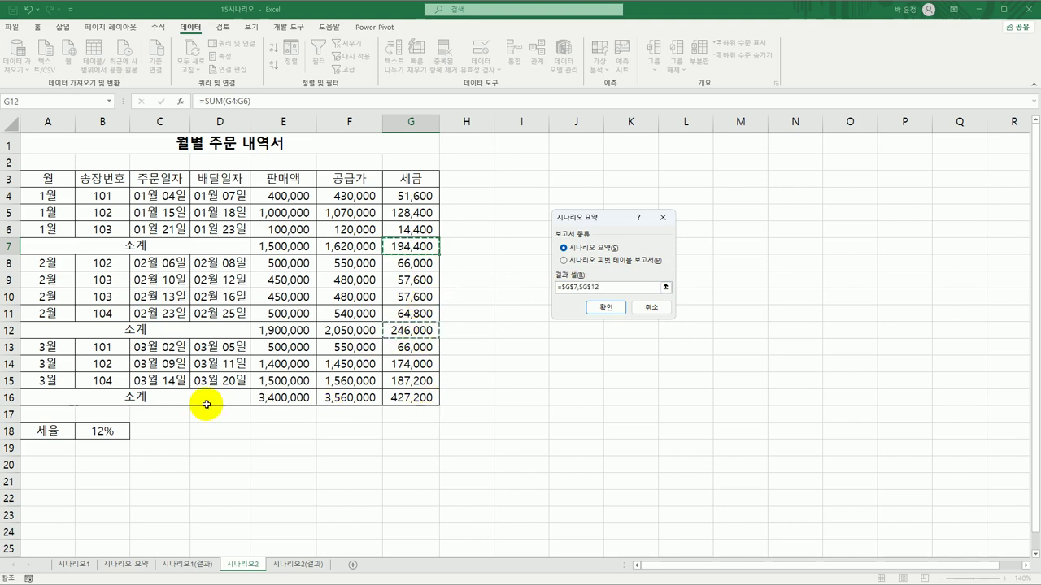
{"action": "left_click", "coordinate": [424, 399], "text": "ctrl"}
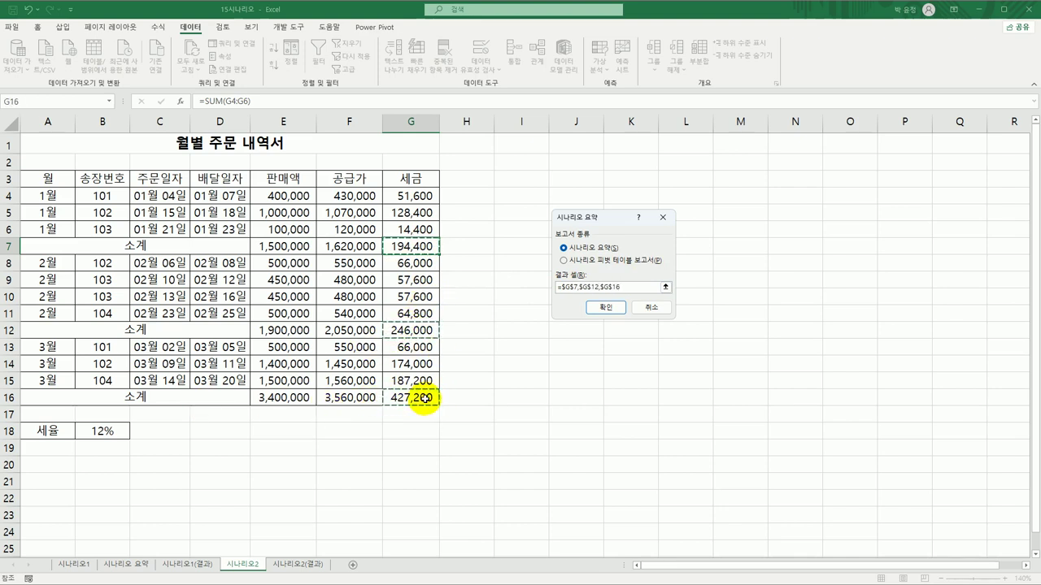
{"action": "left_click", "coordinate": [606, 307]}
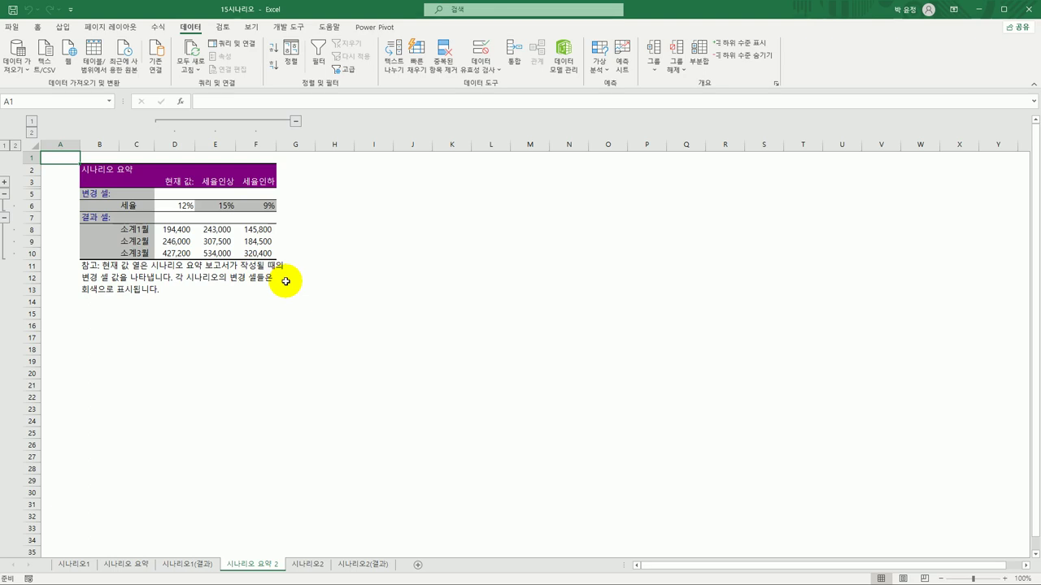
- Compare the new tax rate scenario summary with the finished example on the 시나리오2(결과) sheet
{"action": "left_click", "coordinate": [364, 566]}
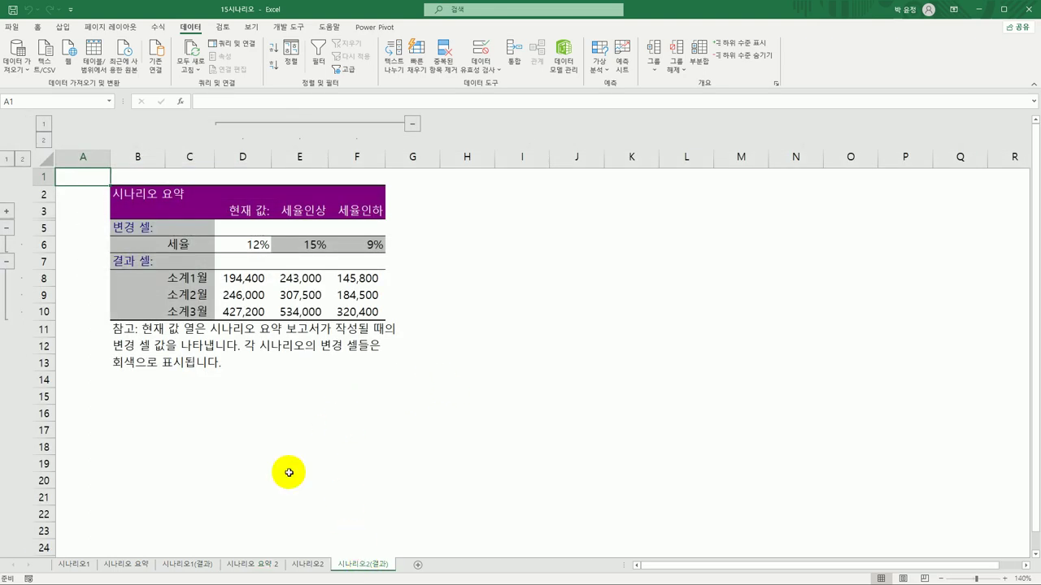
{"action": "left_click", "coordinate": [259, 565]}
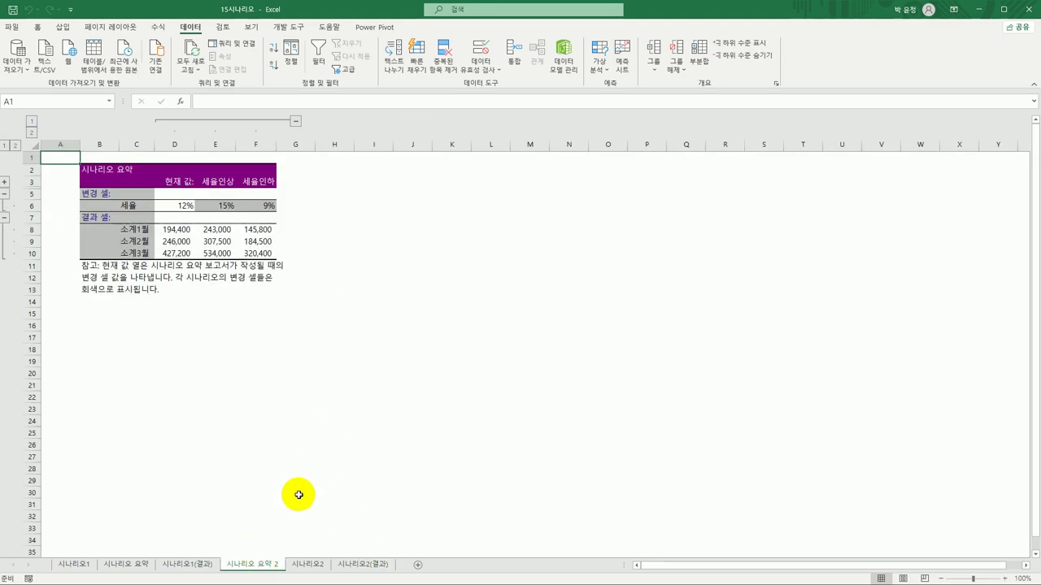